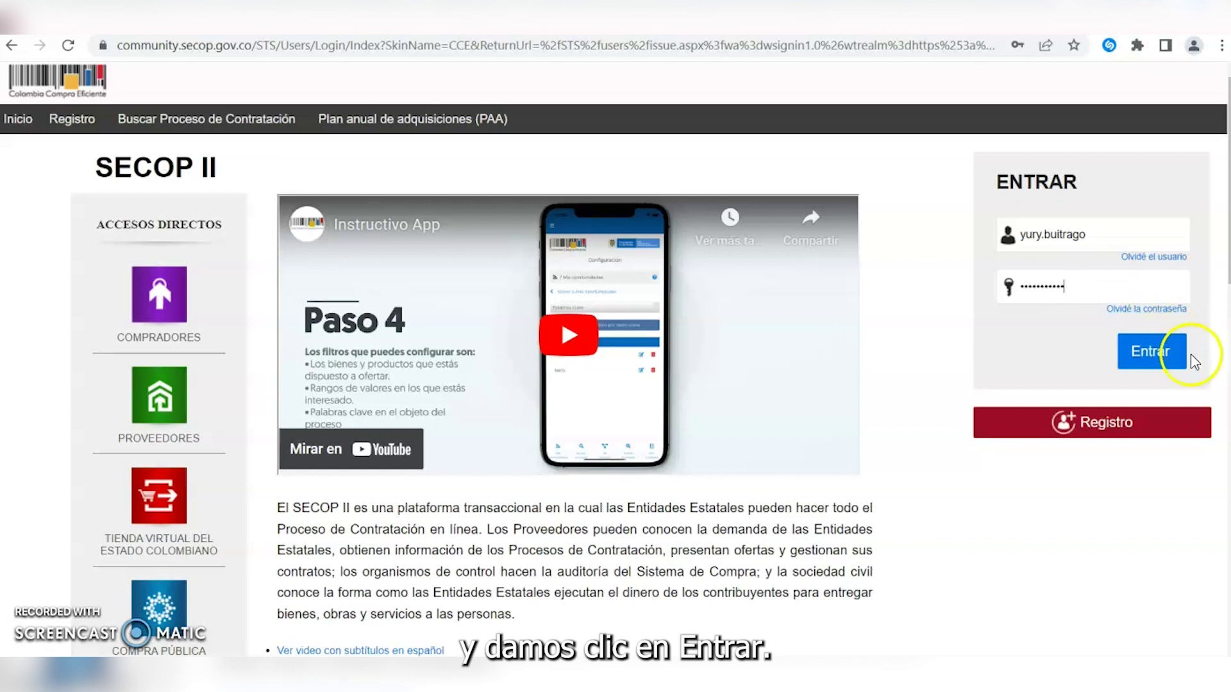
- Sign in with the credentials already filled in and complete the reCAPTCHA verification to reach the process page
left_click(1164, 337)
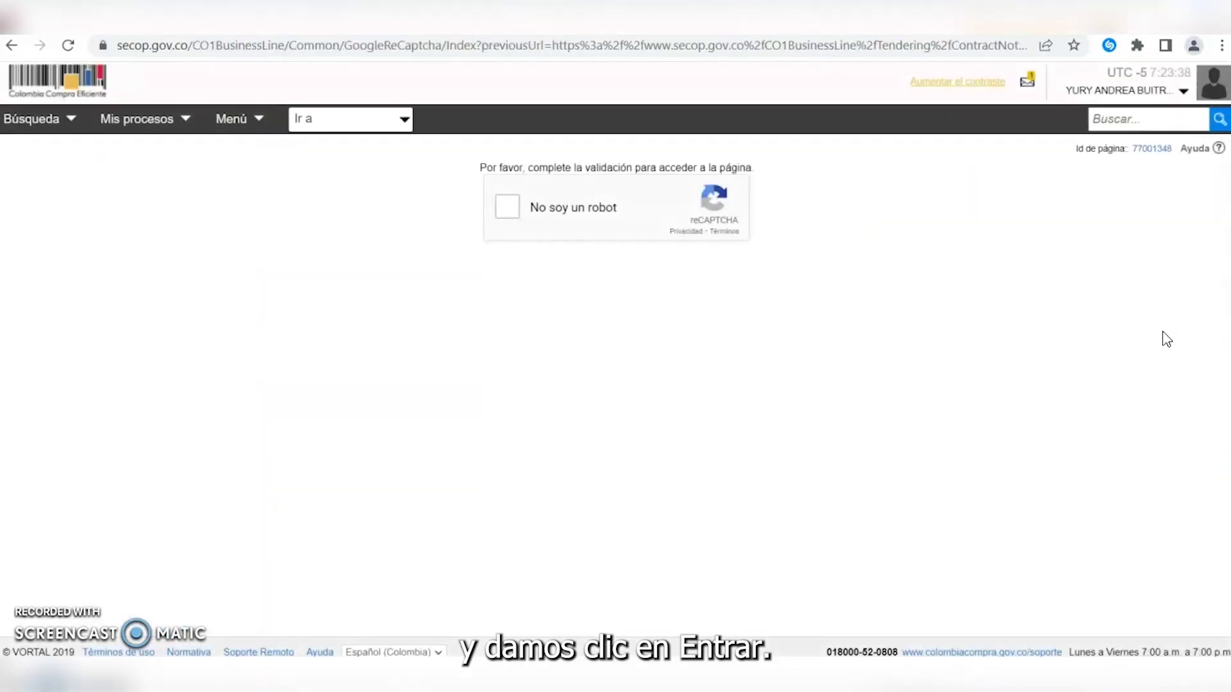
left_click(507, 208)
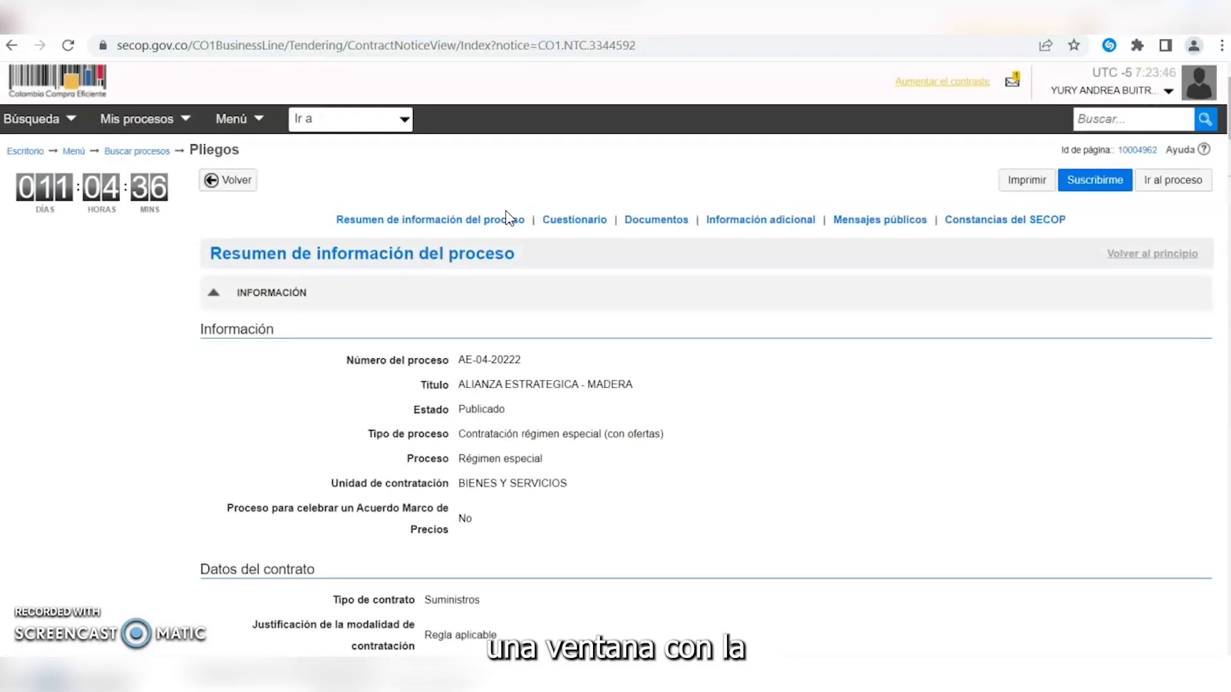
- Review the process's contract data, UNSPSC codes, acquisition plan, schedule, budget information and questionnaire requirements
scroll(708, 359, "down", 3)
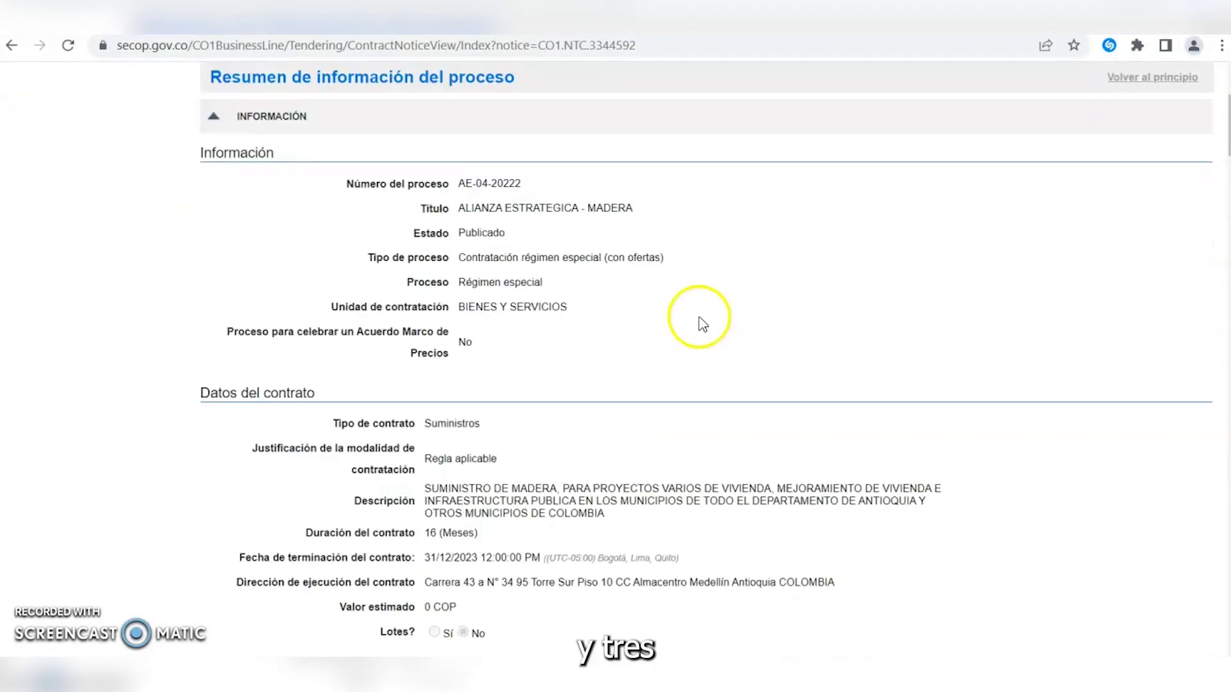
scroll(709, 322, "up", 3)
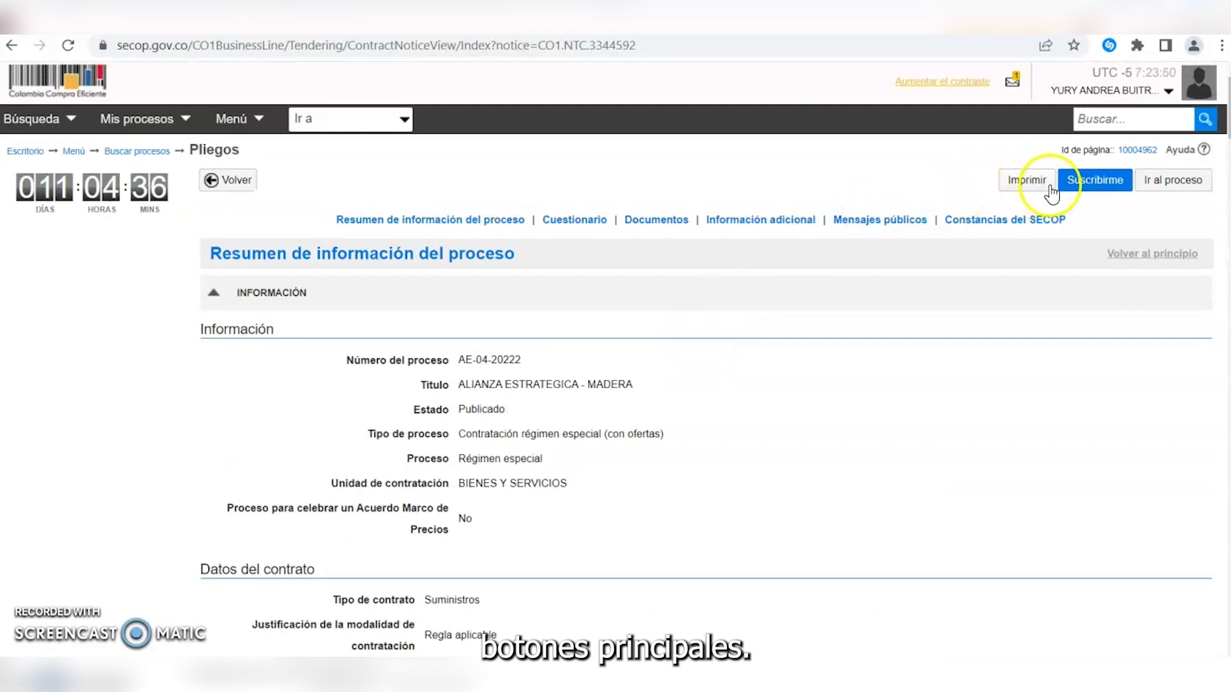
scroll(760, 410, "down", 7)
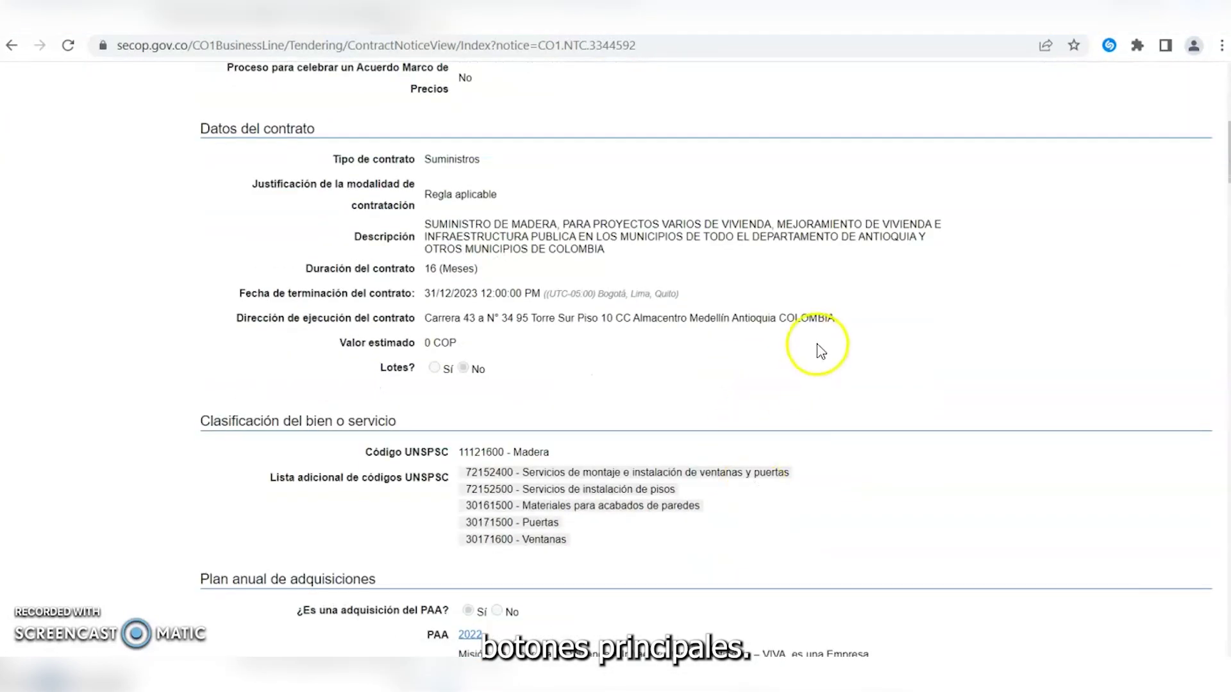
scroll(814, 349, "down", 3)
scroll(821, 354, "down", 4)
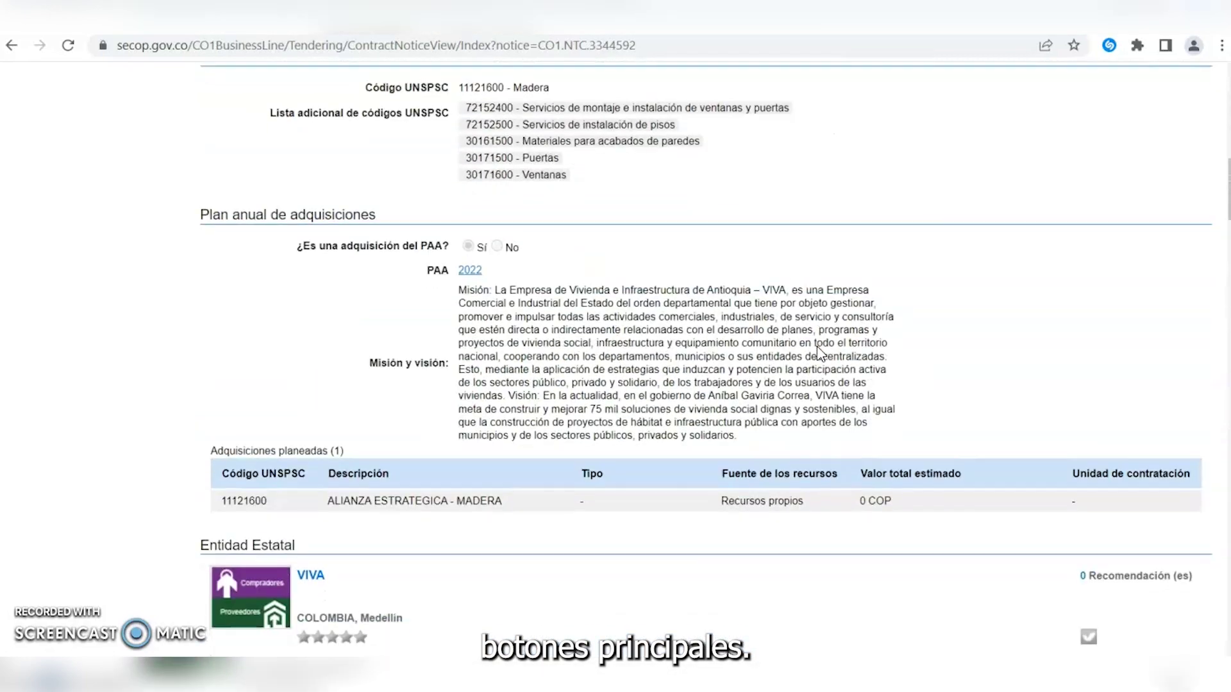
scroll(900, 375, "down", 7)
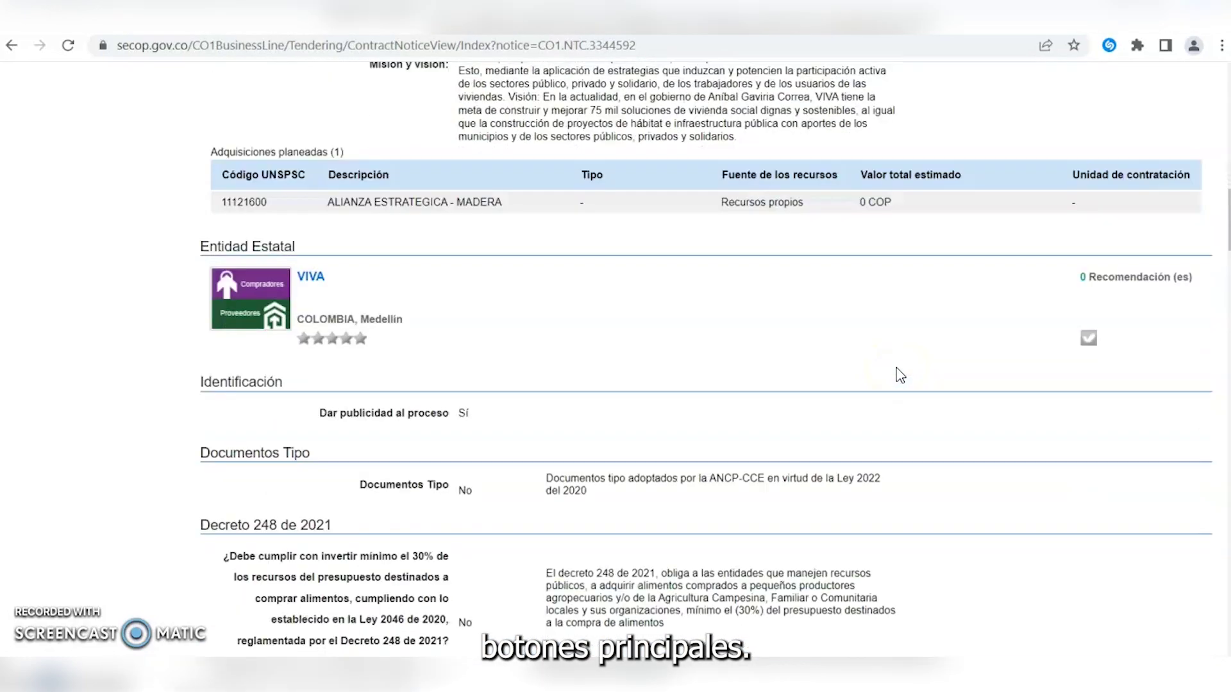
scroll(885, 375, "down", 8)
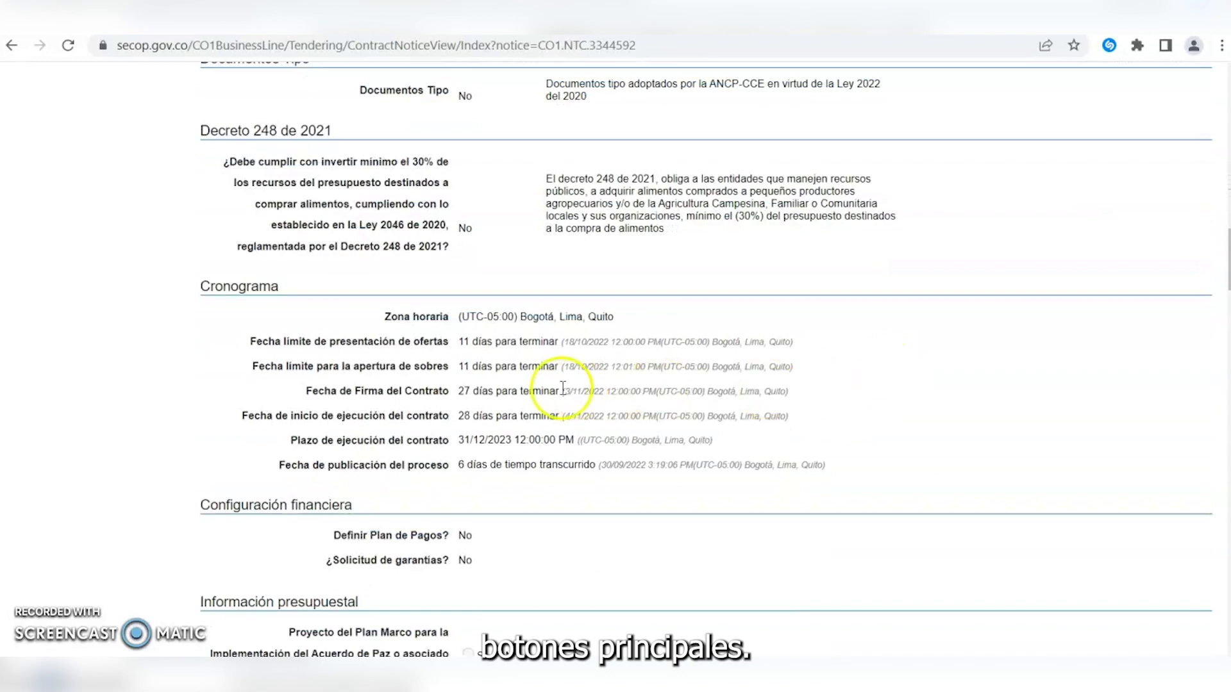
scroll(561, 392, "down", 12)
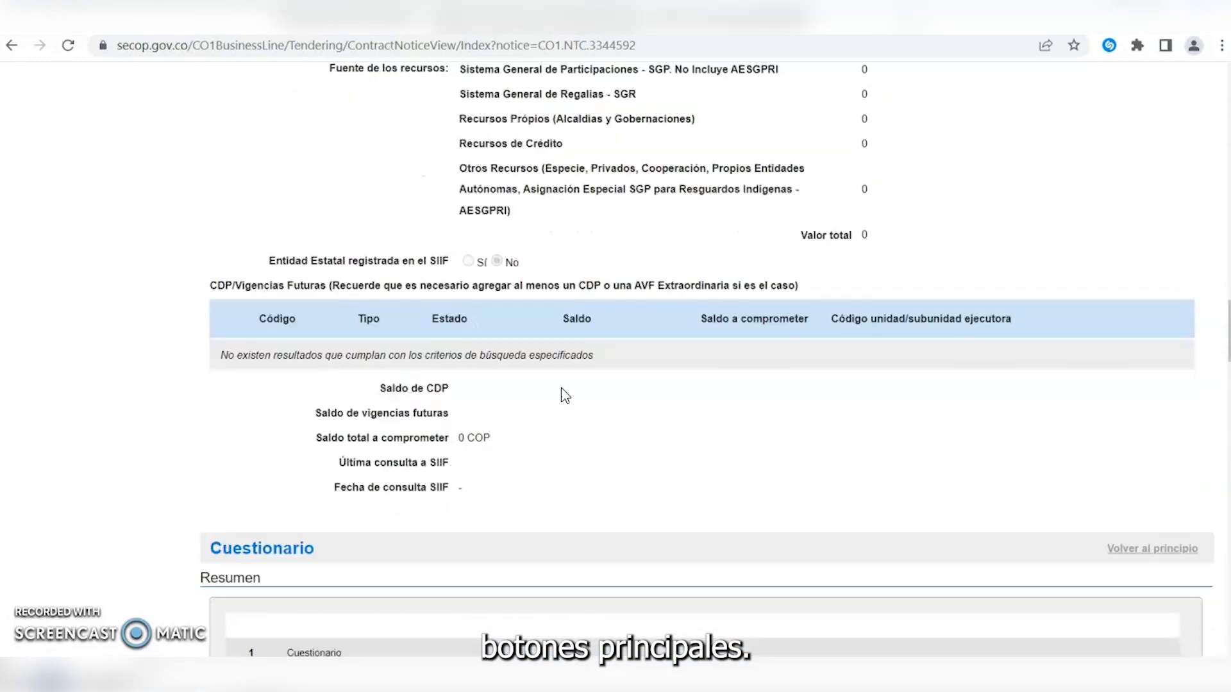
scroll(564, 394, "down", 7)
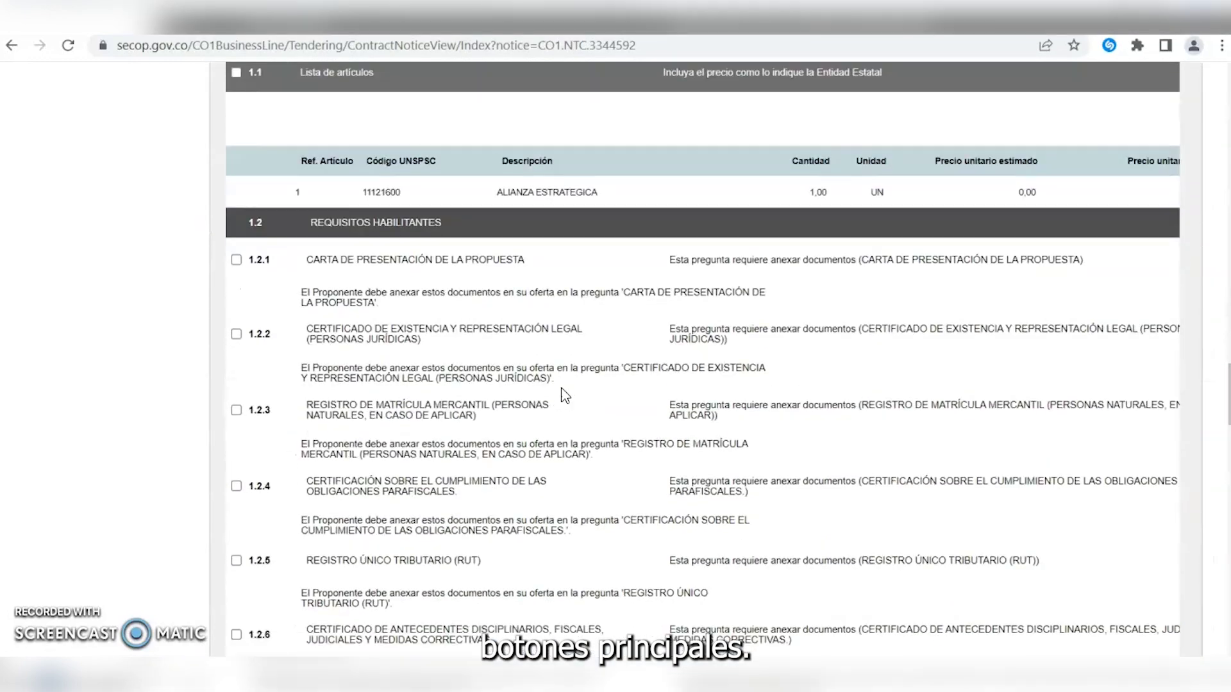
scroll(564, 394, "down", 11)
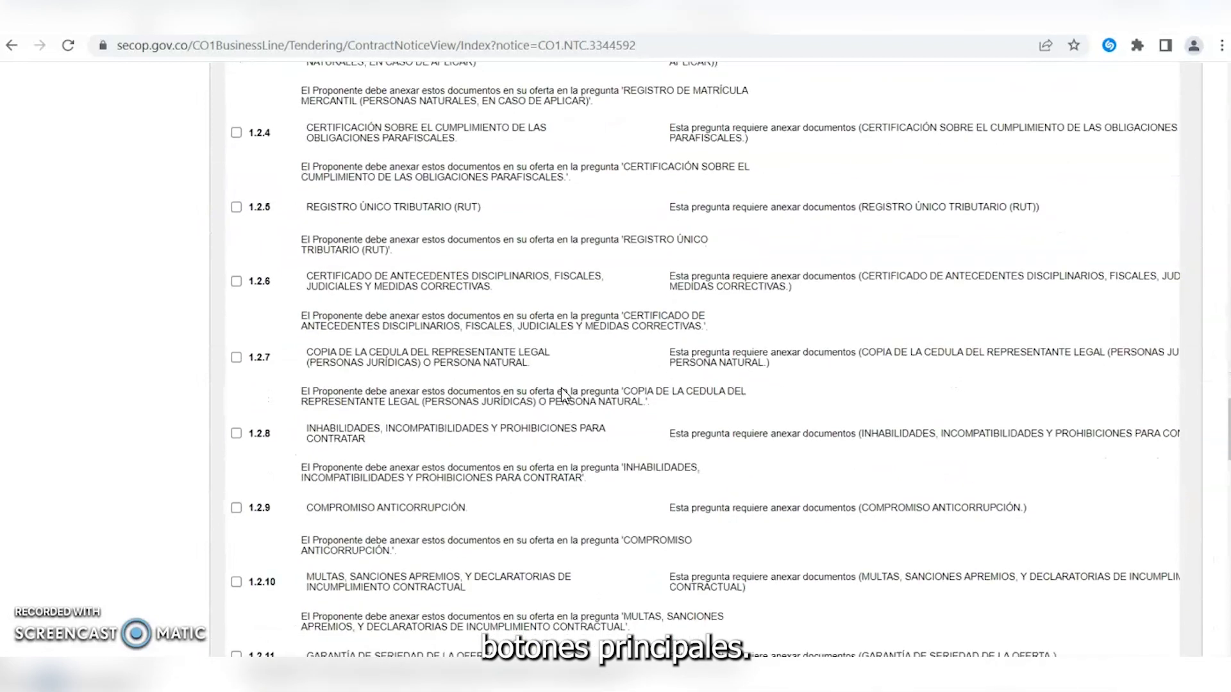
scroll(561, 392, "down", 5)
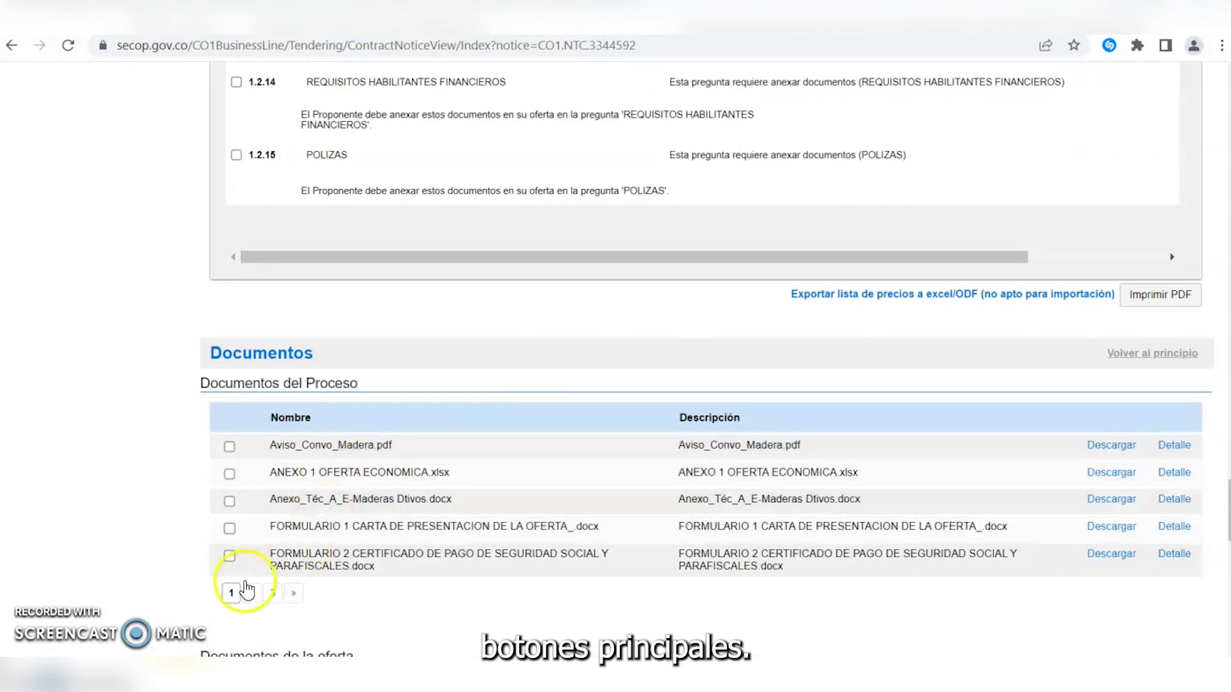
- Look through the process documents up to page 3 and the list of documents required with the offer
left_click(252, 593)
left_click(293, 585)
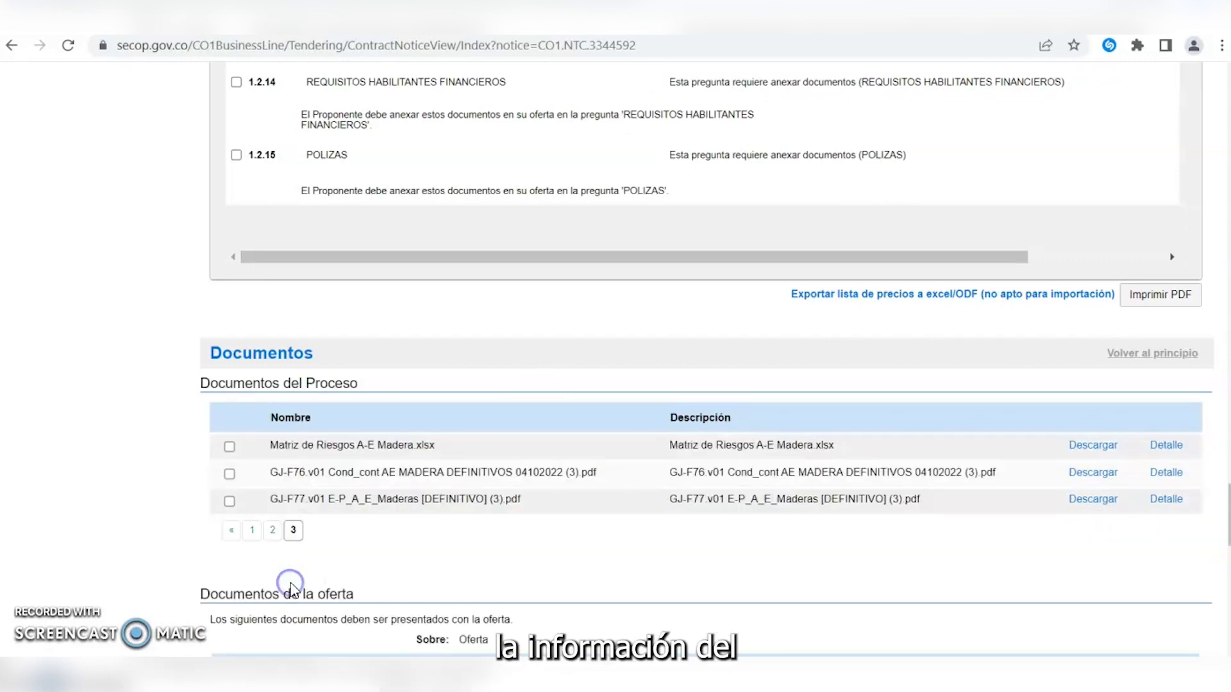
scroll(474, 513, "down", 3)
scroll(480, 506, "down", 8)
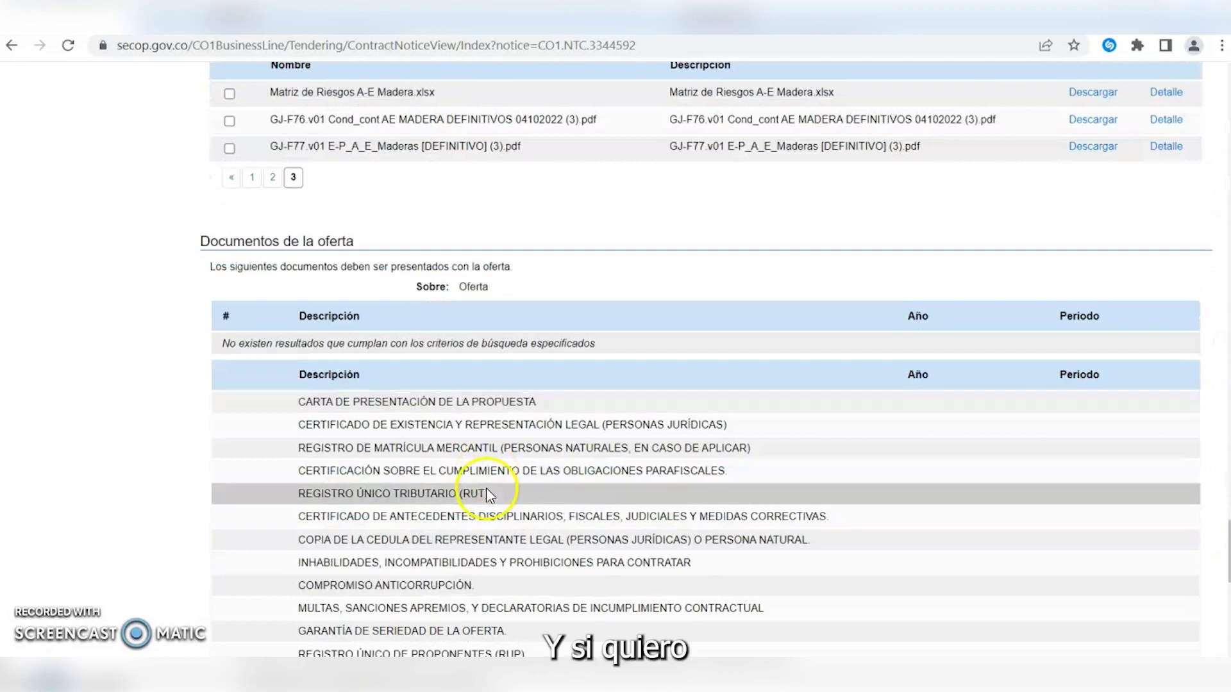
- Subscribe to the process with the comment "ESTOY INTERESADO", made visible to the buyer
scroll(625, 421, "down", 6)
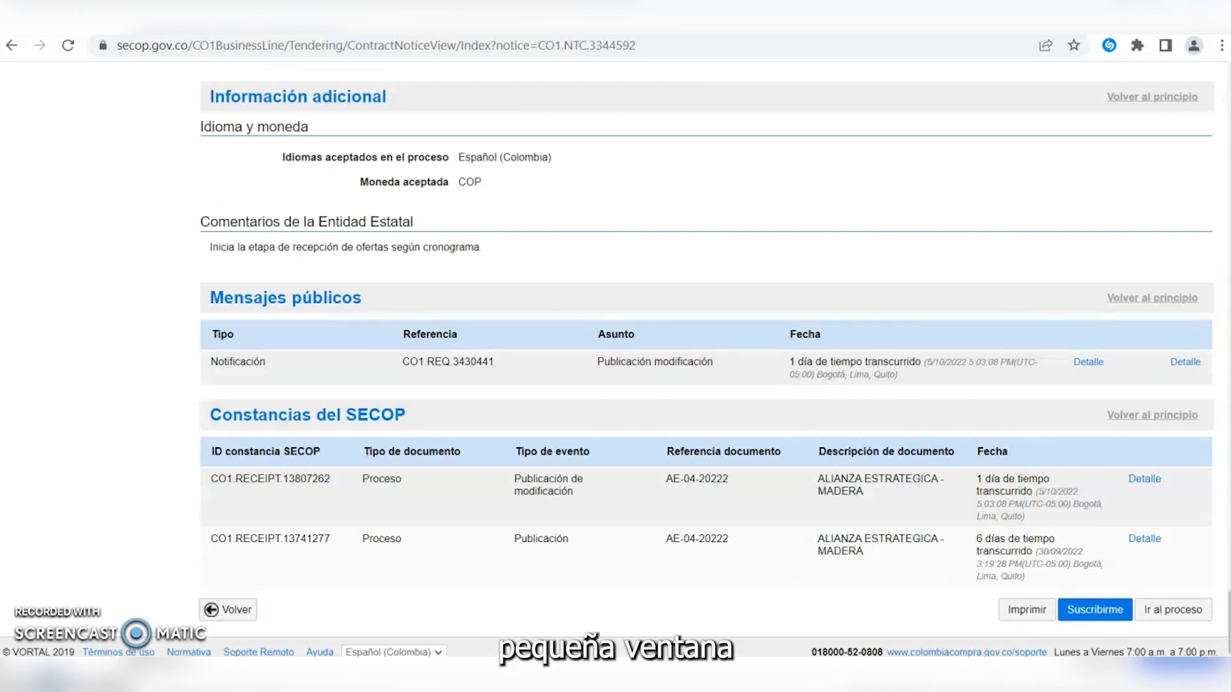
left_click(1095, 617)
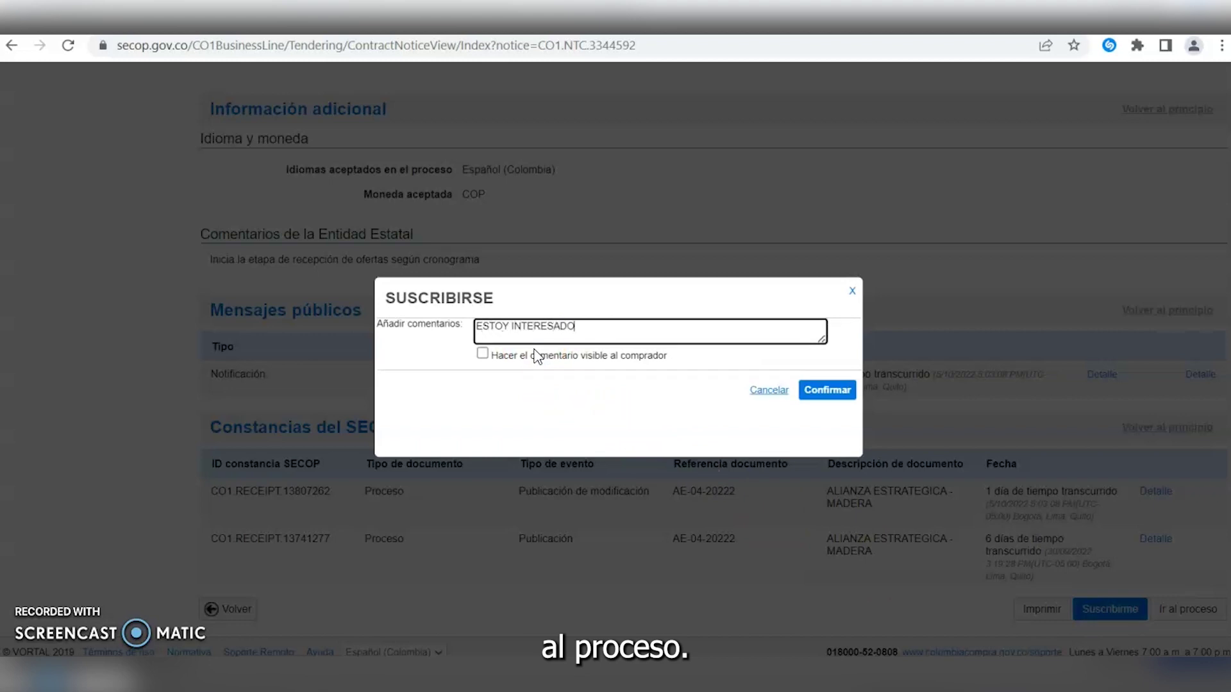
left_click(482, 354)
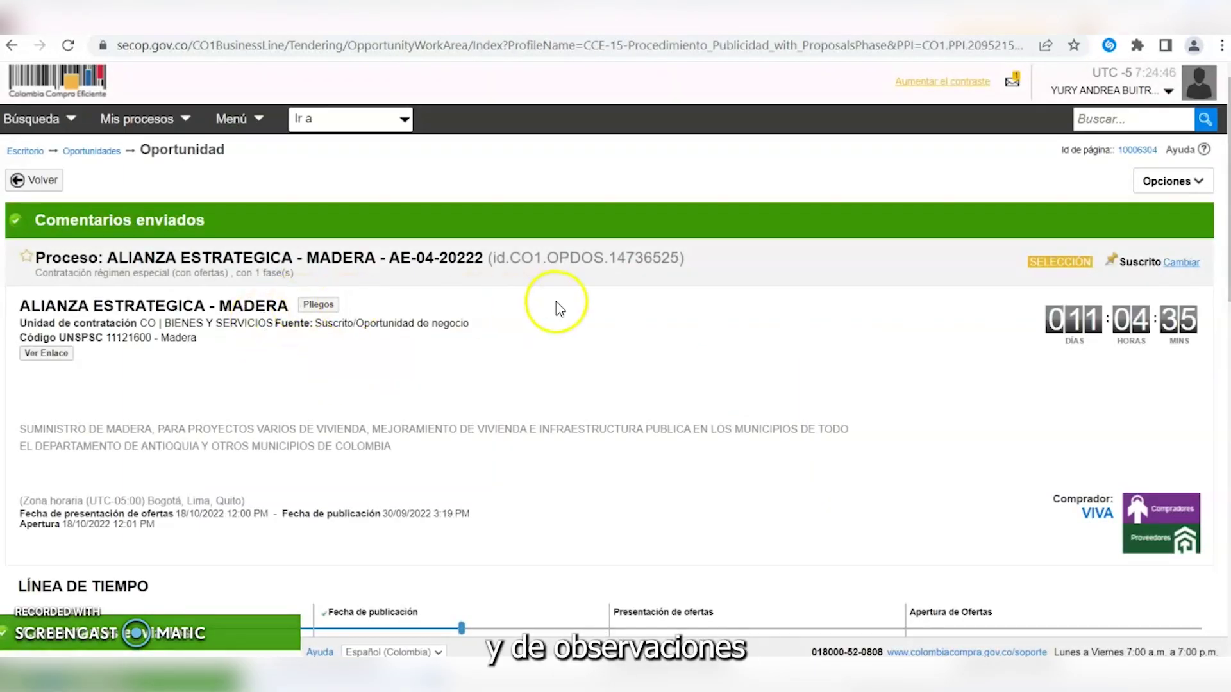
- Create an offer for the ALIANZA ESTRATEGICA - MADERA process and name it EMPRESA SAS
scroll(879, 371, "down", 3)
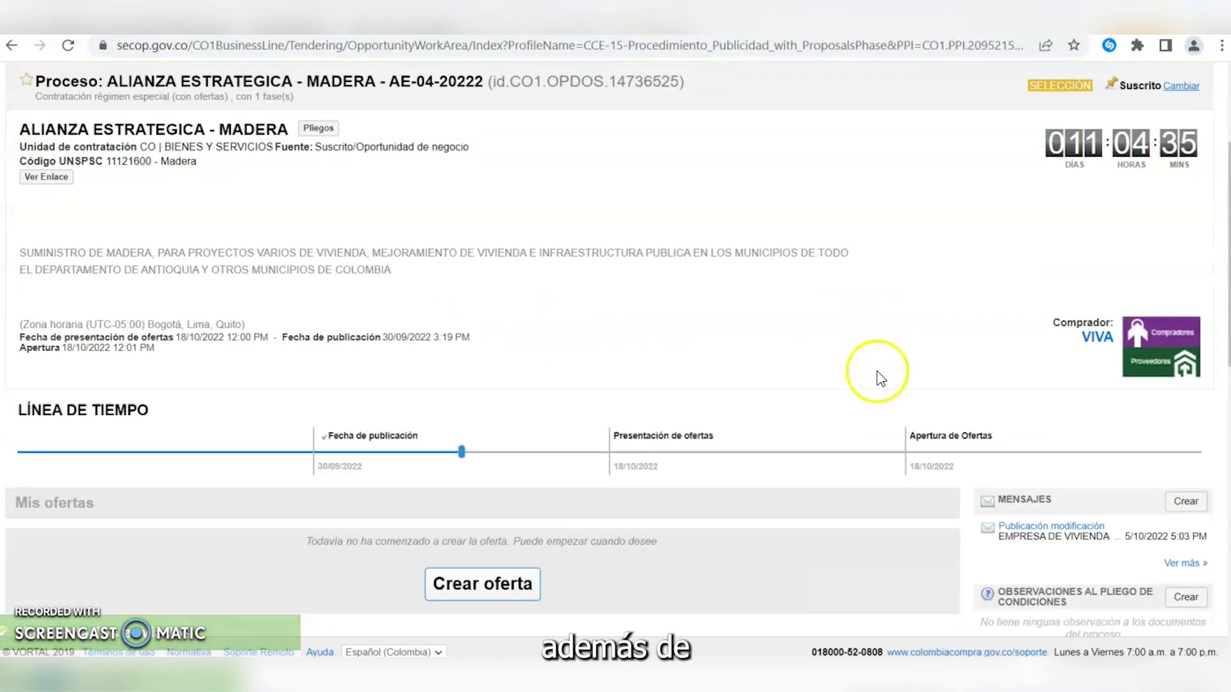
scroll(879, 374, "down", 3)
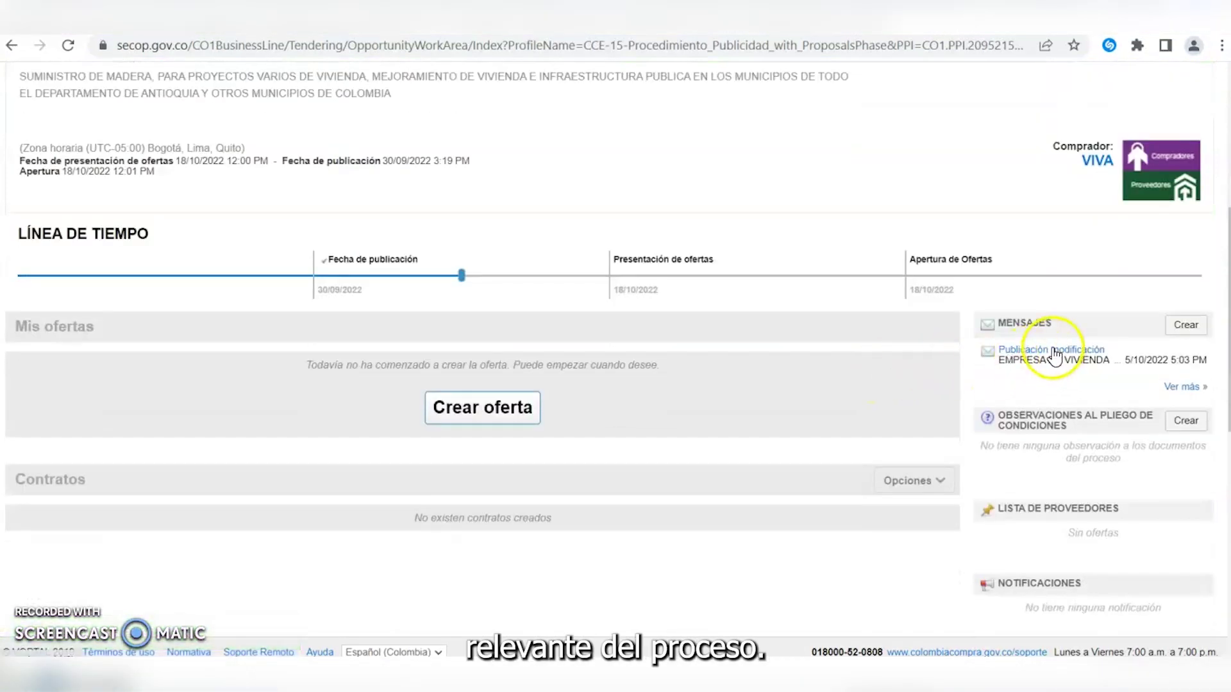
scroll(1052, 355, "down", 7)
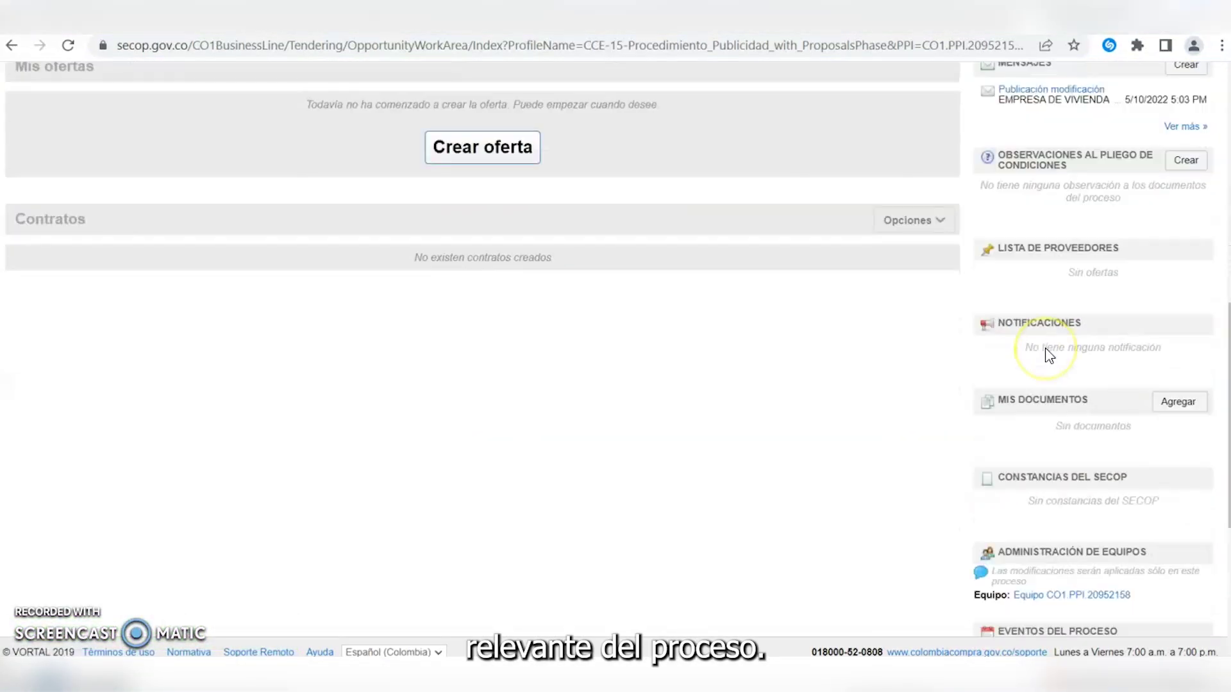
scroll(1049, 355, "up", 5)
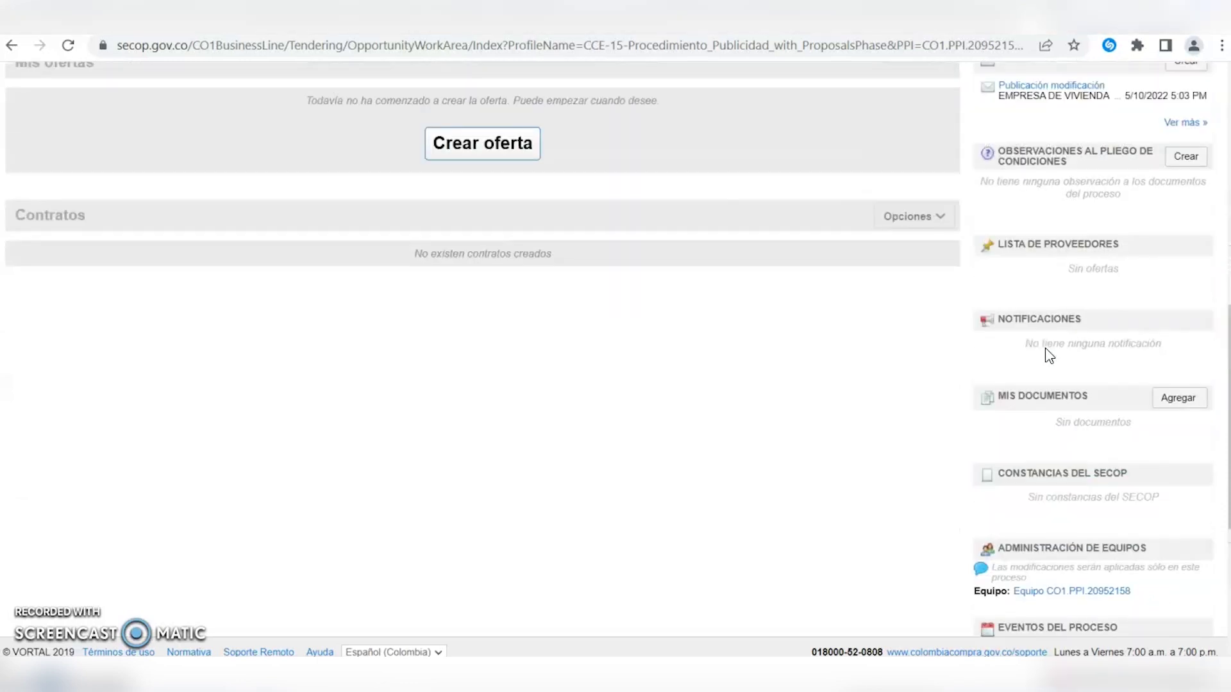
scroll(1049, 355, "up", 4)
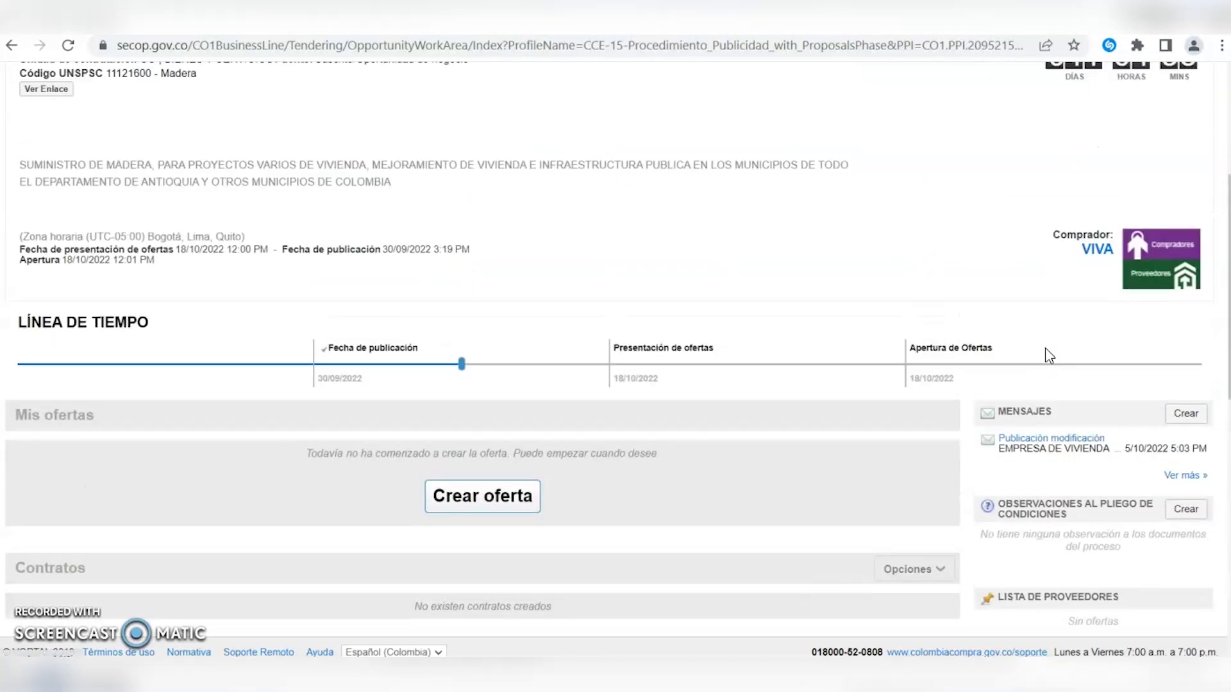
scroll(494, 343, "down", 3)
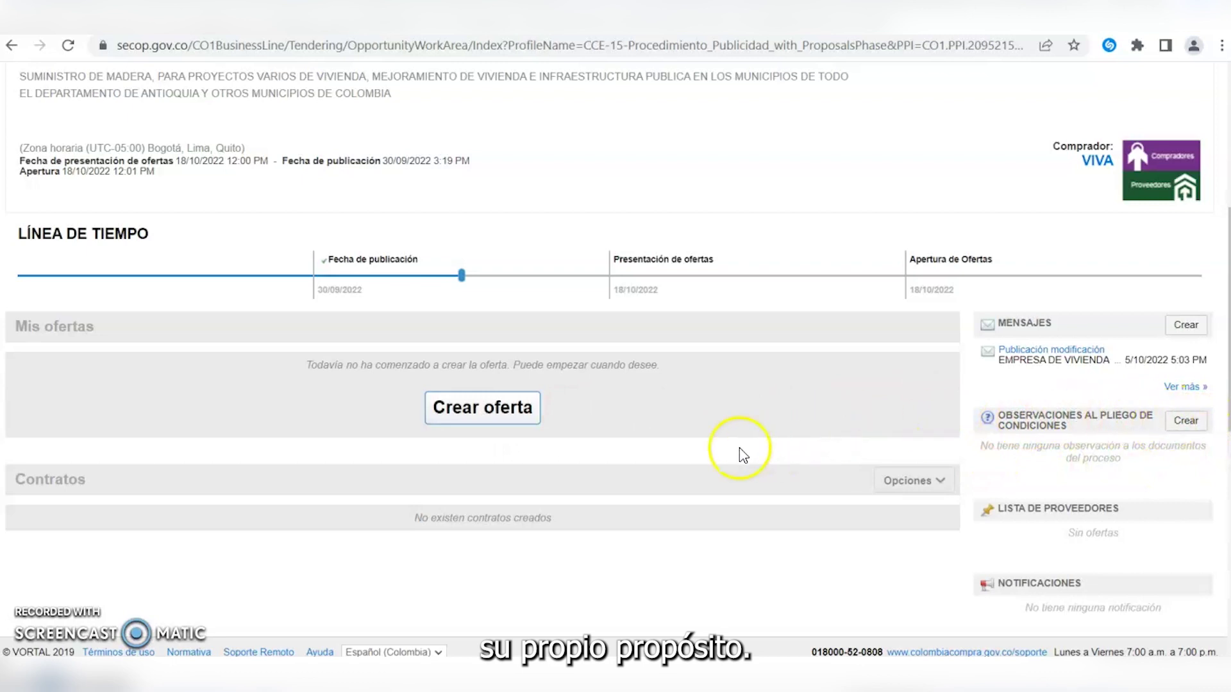
left_click(487, 417)
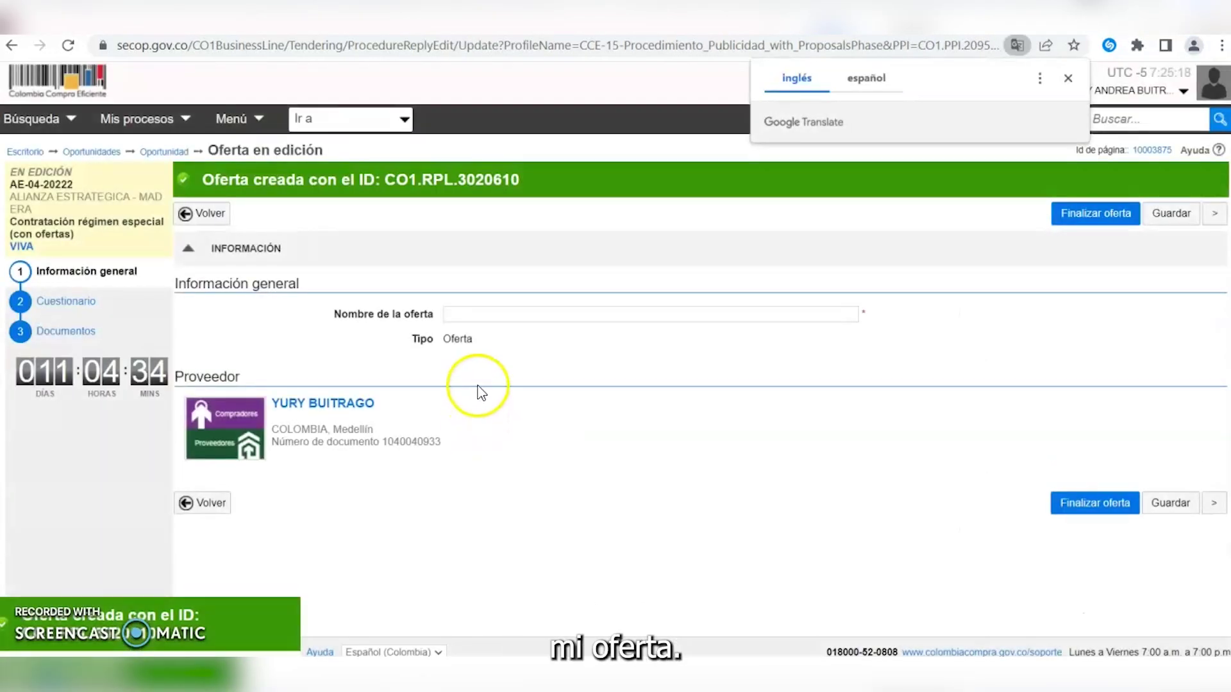
left_click(484, 314)
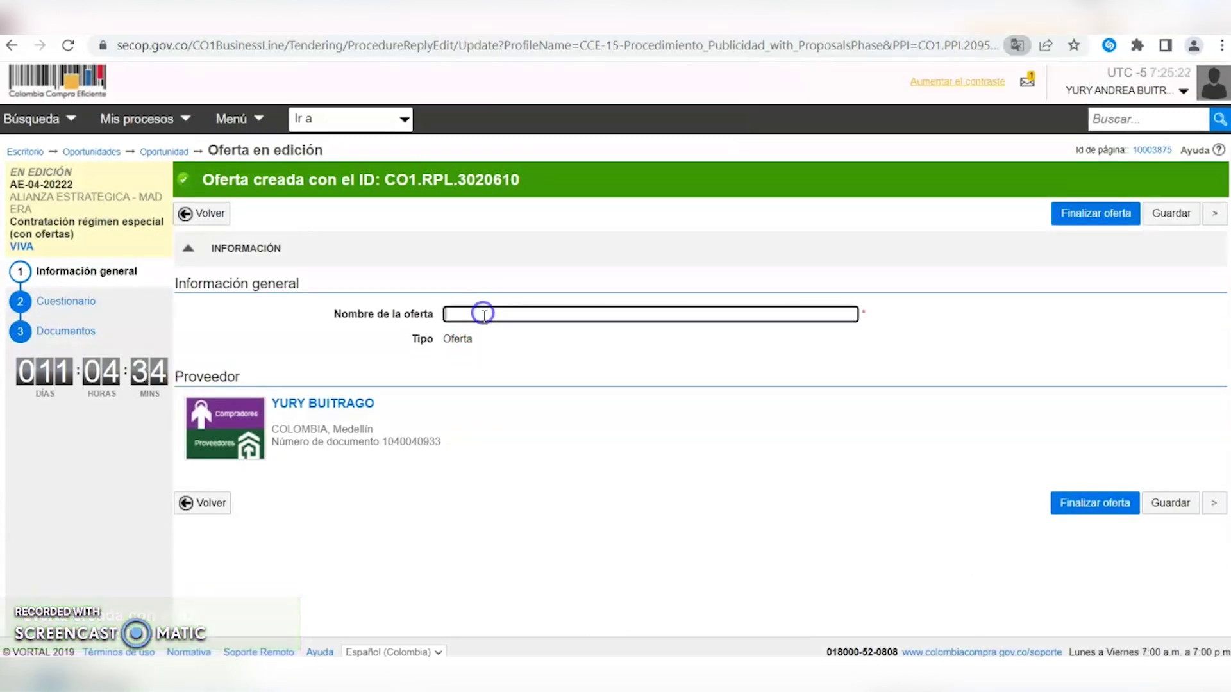
type("EMPRESA SAS")
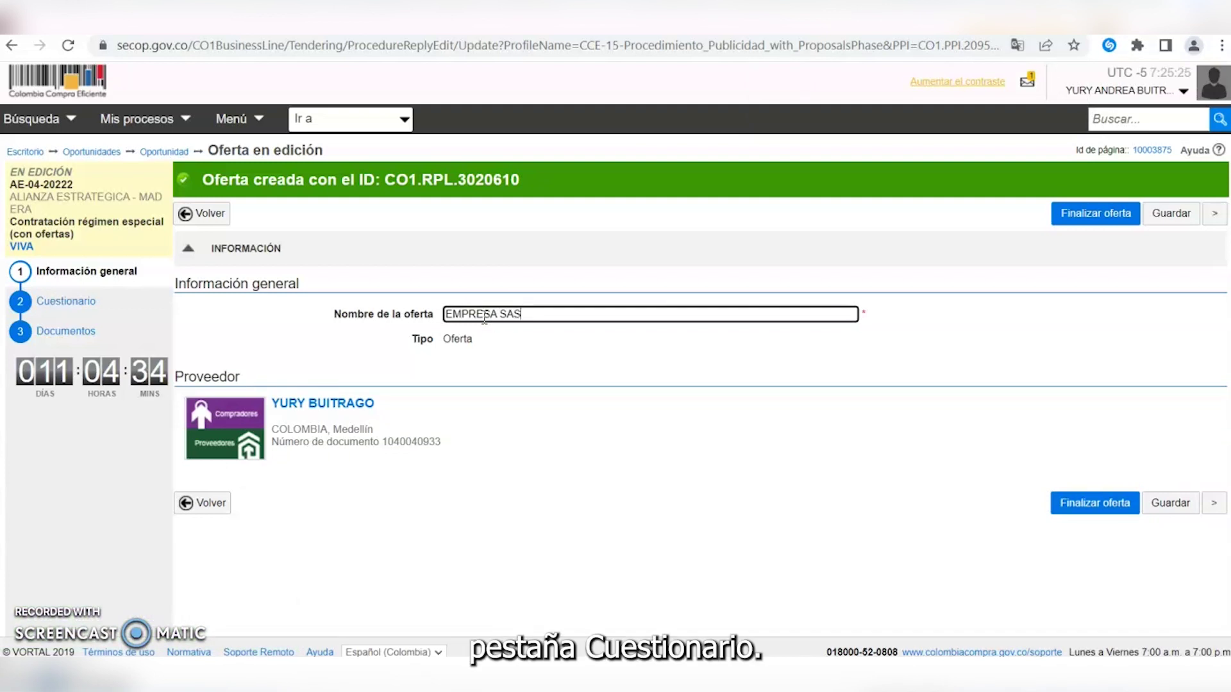
- In the offer's questionnaire, show the qualifying requirements and set the unit price of the ALIANZA ESTRATEGICA item to 1
left_click(79, 313)
left_click(192, 321)
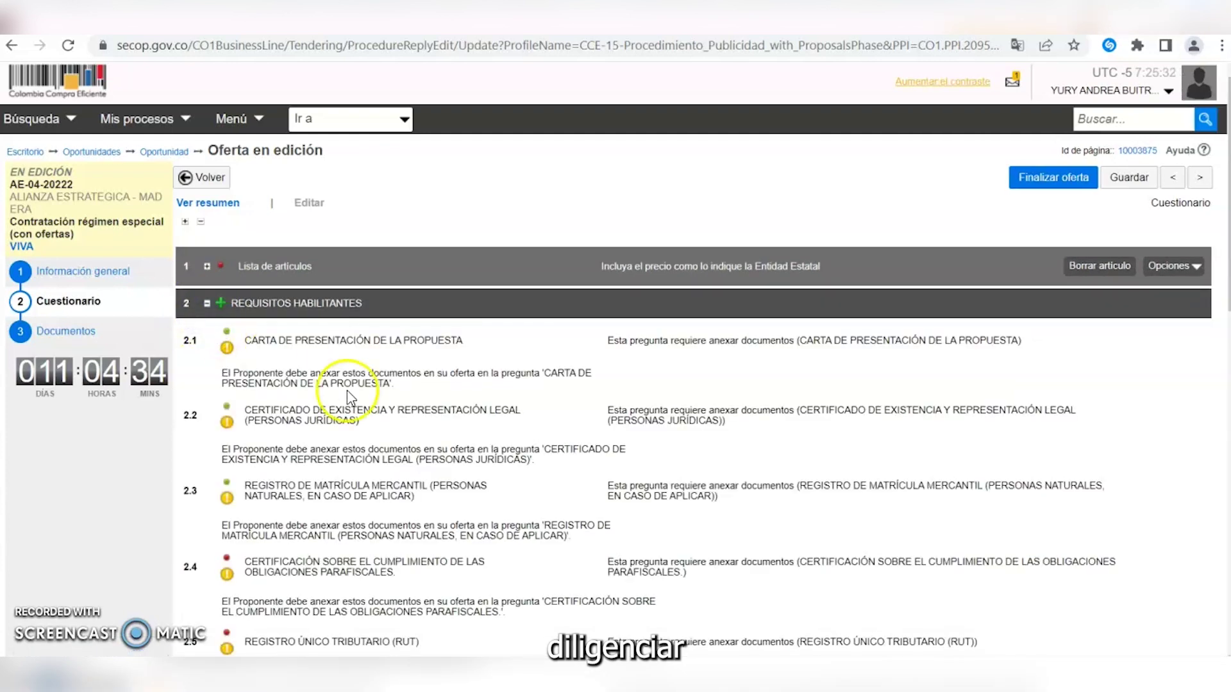
scroll(385, 389, "down", 5)
scroll(385, 389, "down", 2)
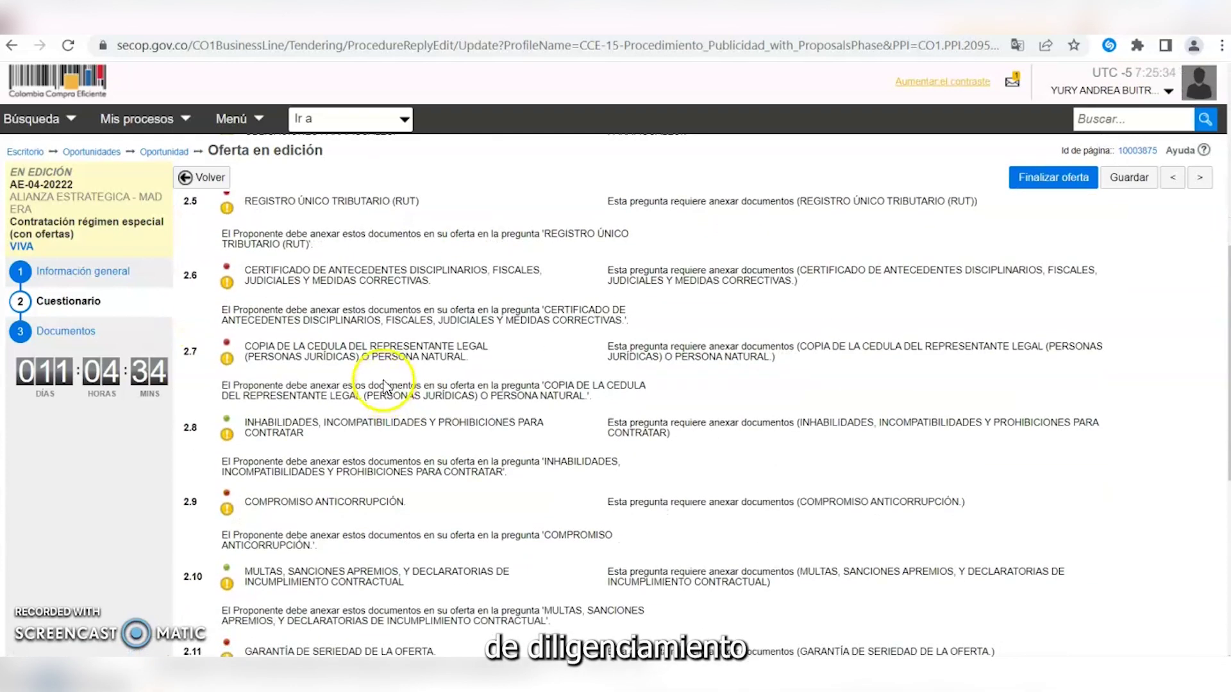
scroll(384, 385, "up", 7)
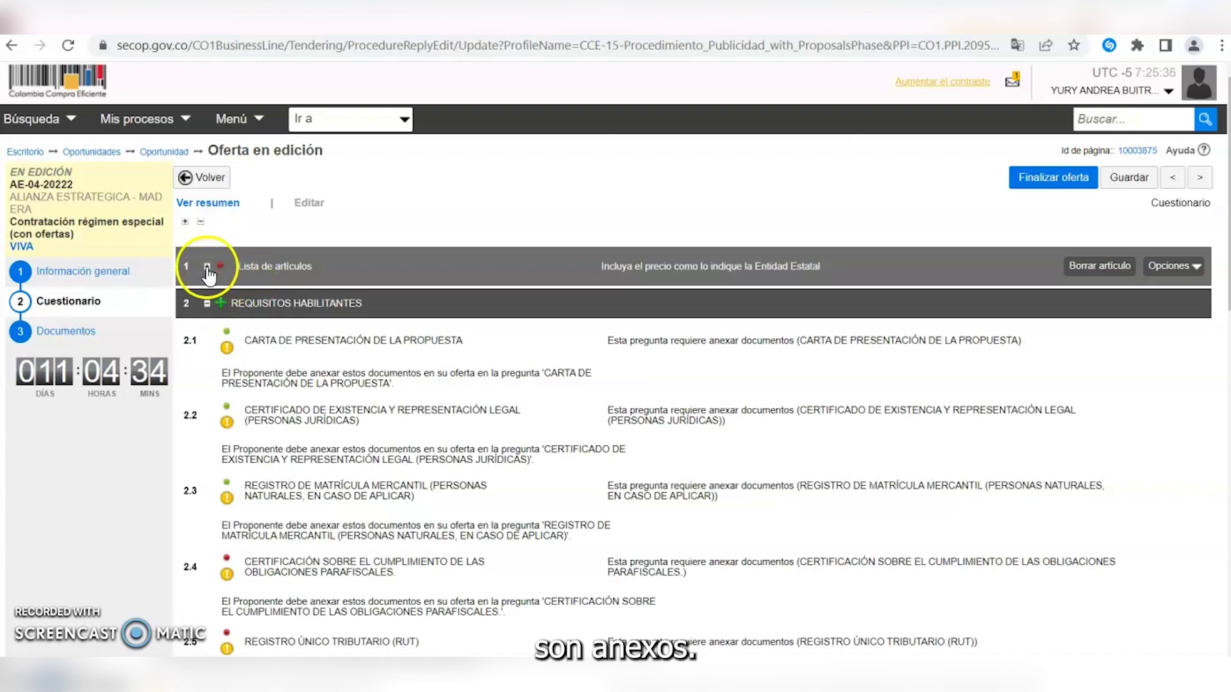
left_click(206, 266)
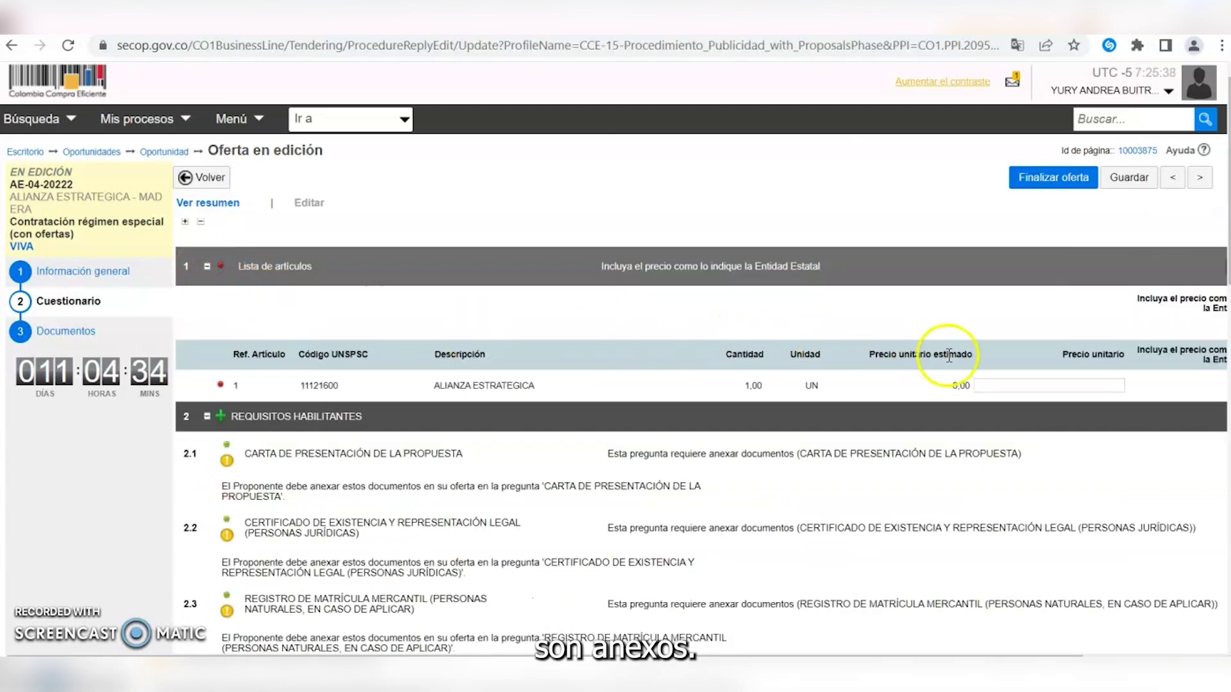
left_click(1007, 384)
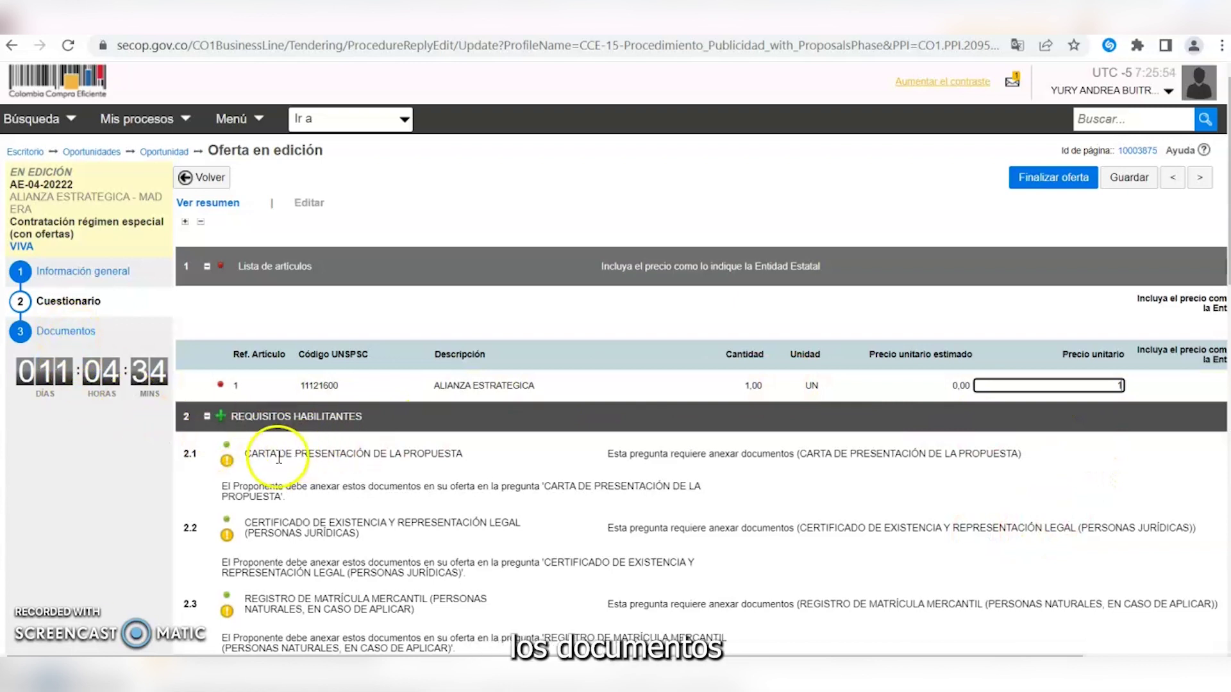
- Open the offer's required documents section
left_click(69, 332)
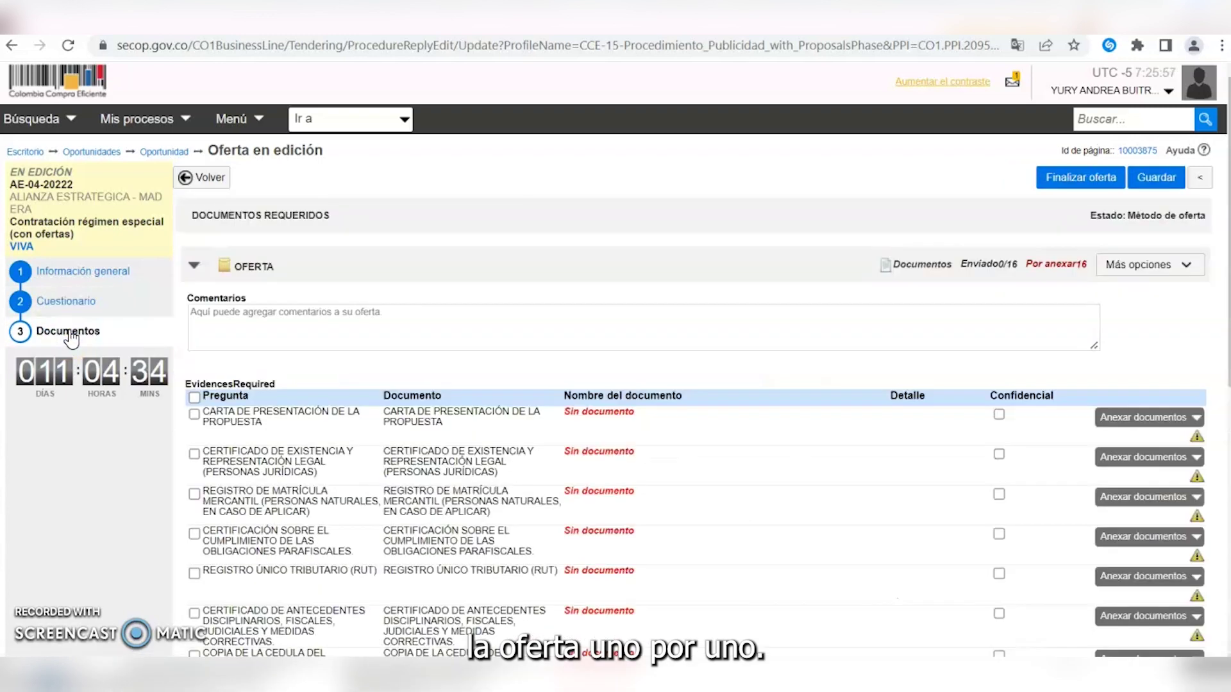
left_click(246, 322)
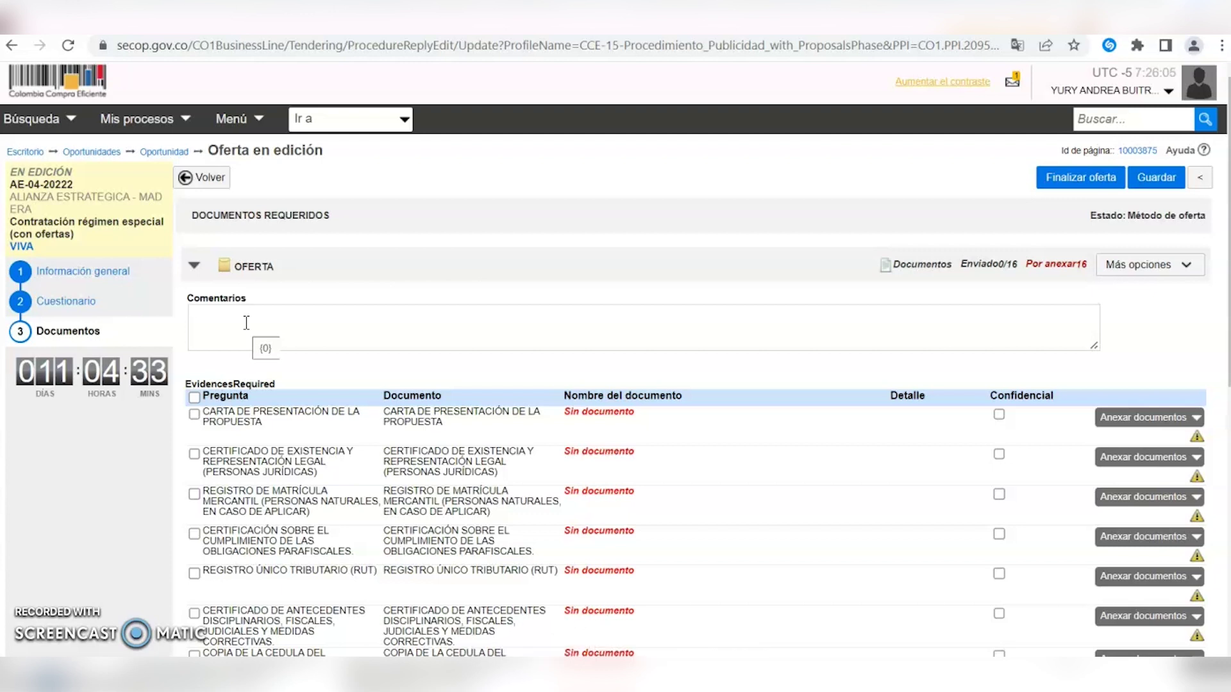
left_click(308, 439)
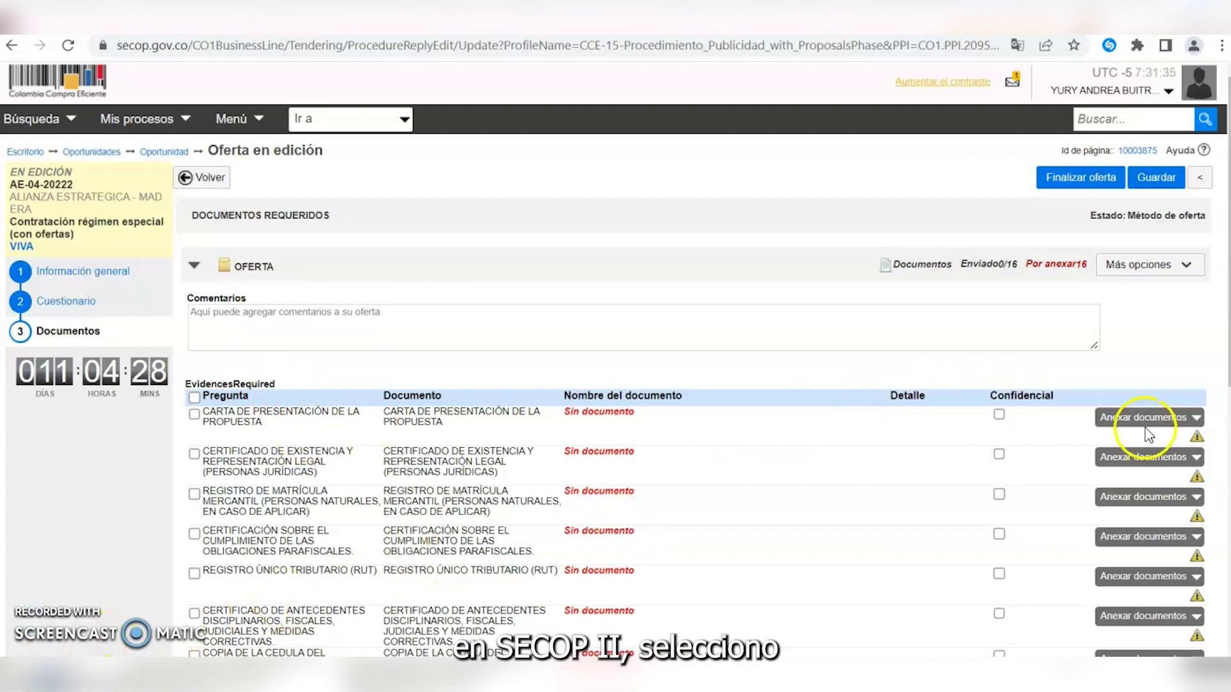
- Check the document library for a file to use as the CARTA DE PRESENTACIÓN DE LA PROPUESTA
left_click(1149, 418)
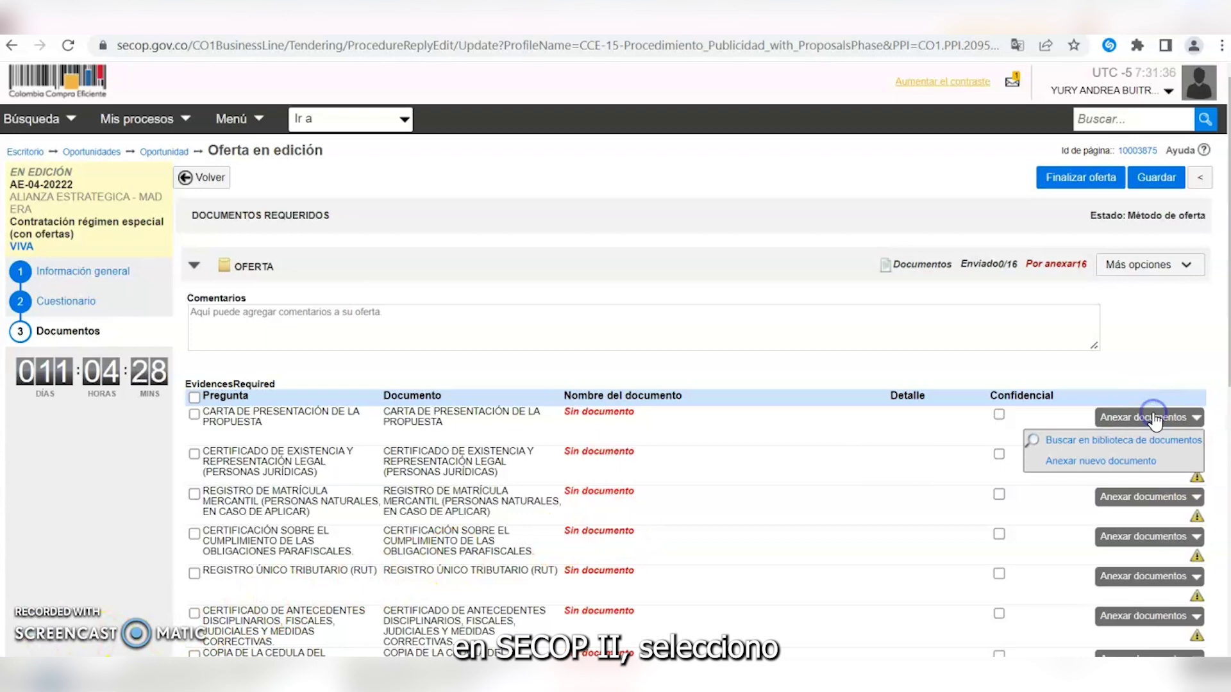
left_click(1040, 442)
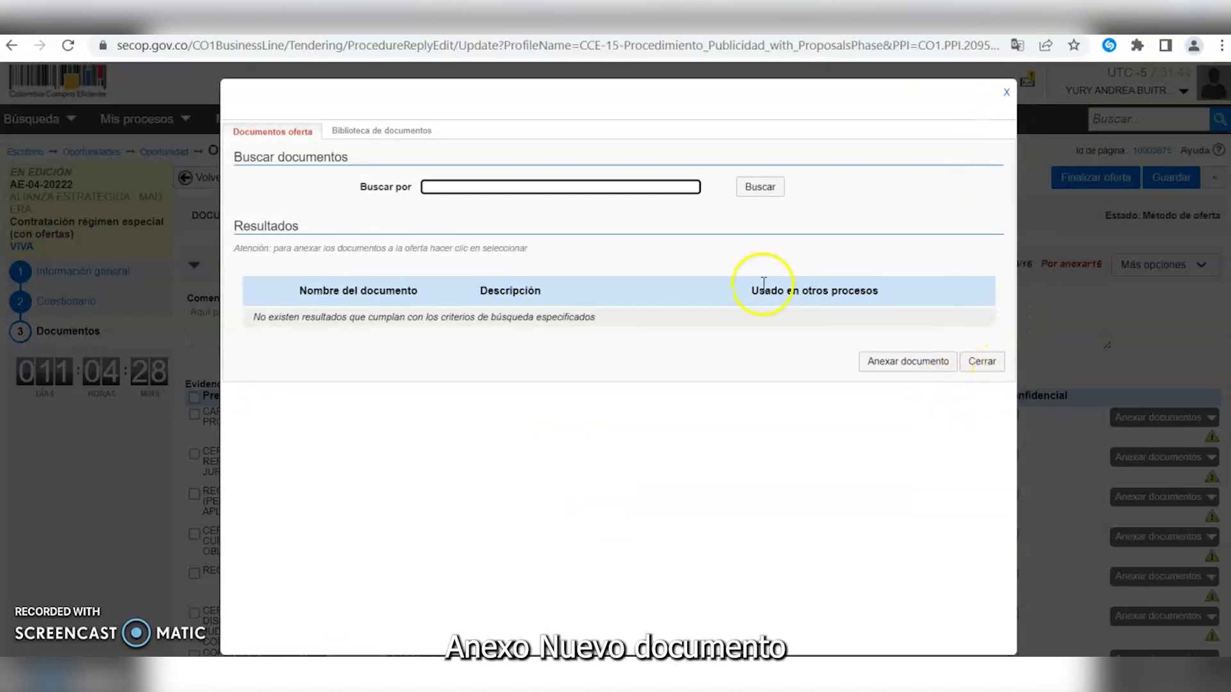
left_click(986, 364)
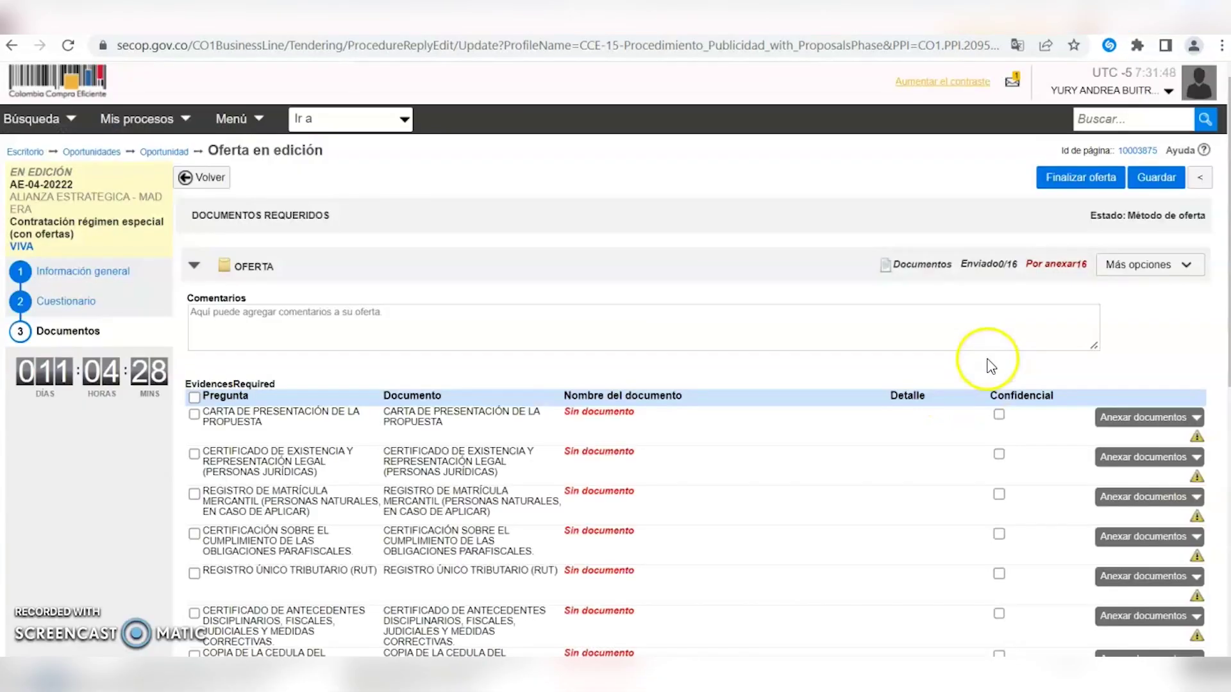
- Attach CARTA PROPUESTA - copia.pdf from the OFERTA folder in Documentos as a new document for the CARTA DE PRESENTACIÓN DE LA PROPUESTA
left_click(1193, 421)
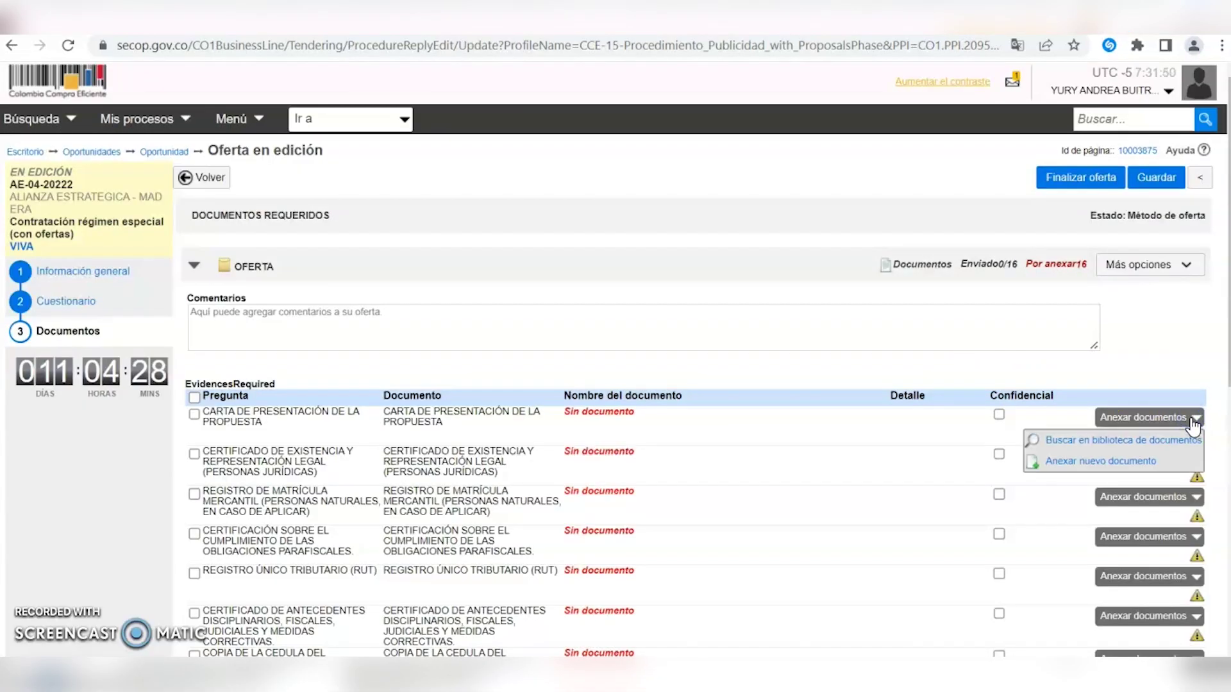
left_click(1119, 461)
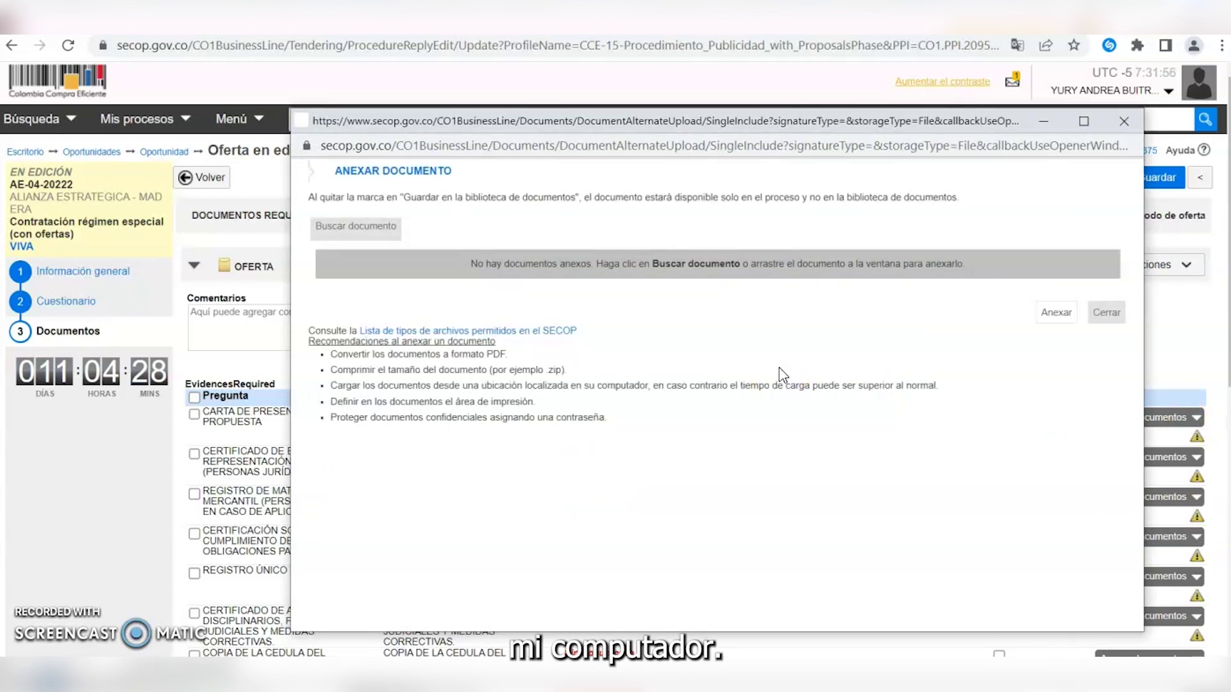
left_click(386, 232)
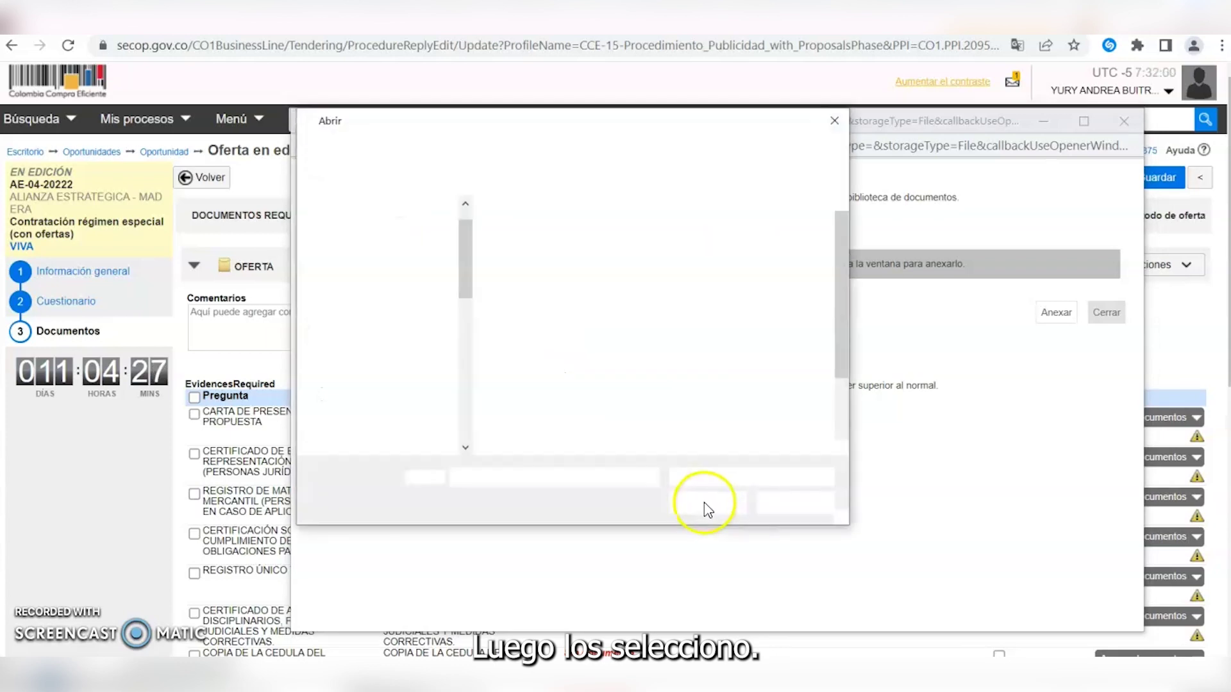
scroll(372, 321, "up", 2)
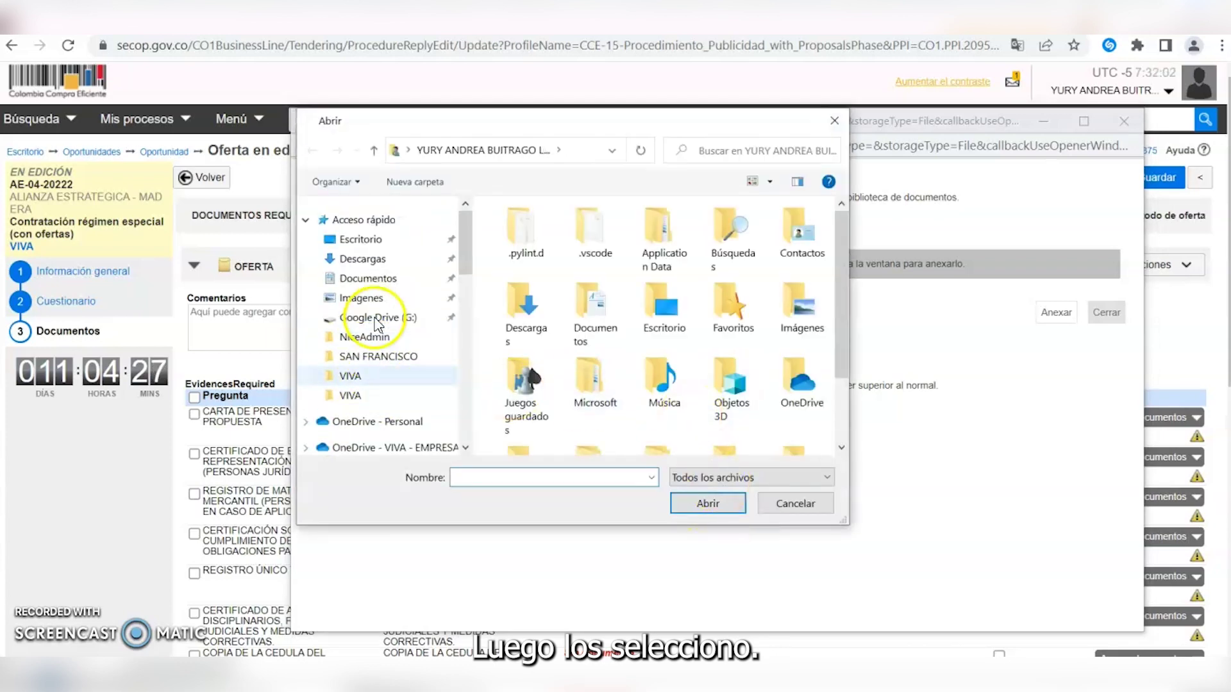
left_click(378, 280)
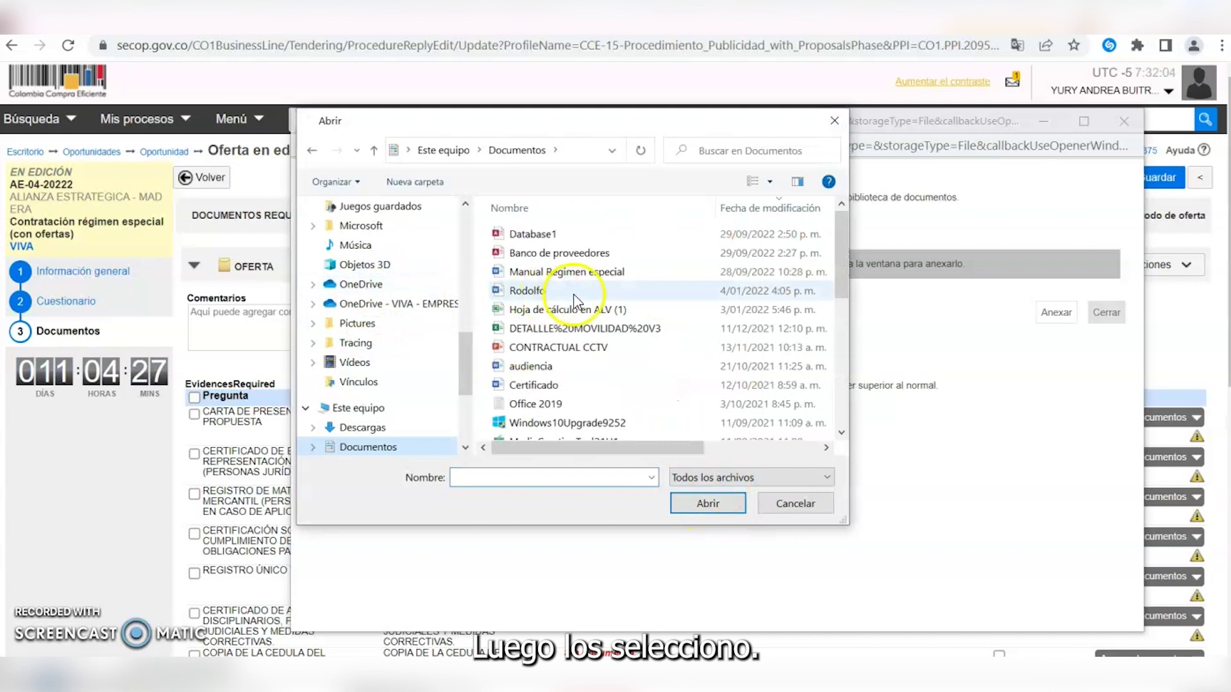
scroll(583, 311, "down", 5)
left_click(550, 262)
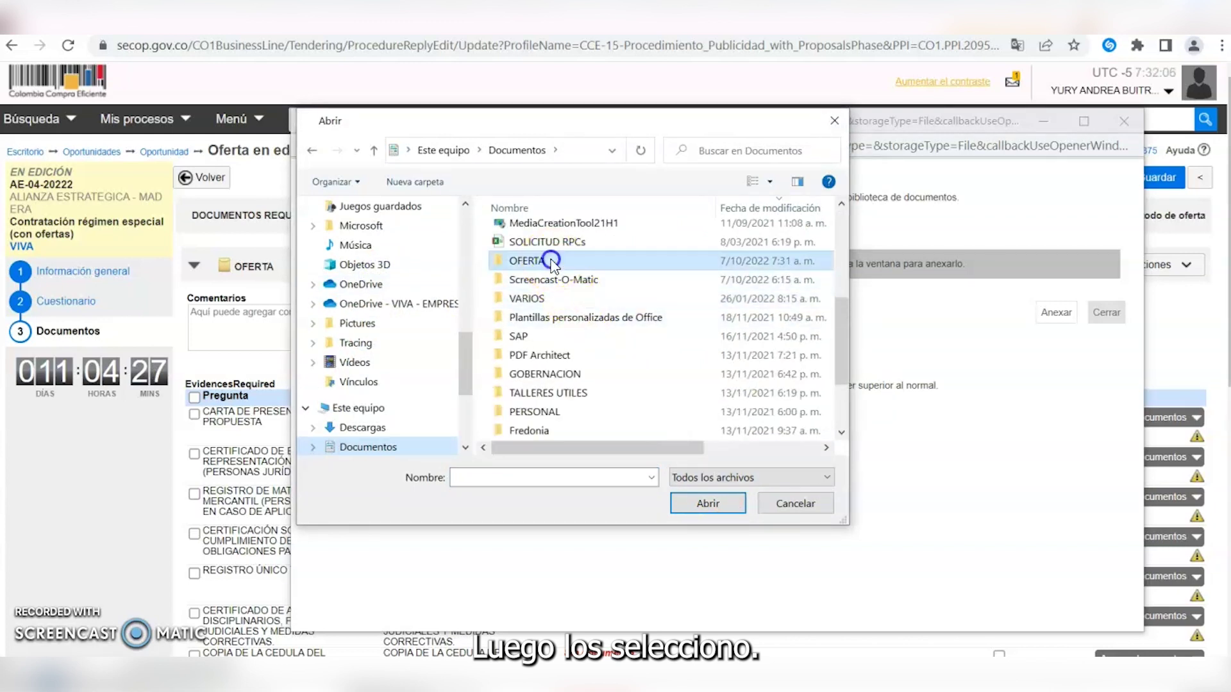
double_click(550, 262)
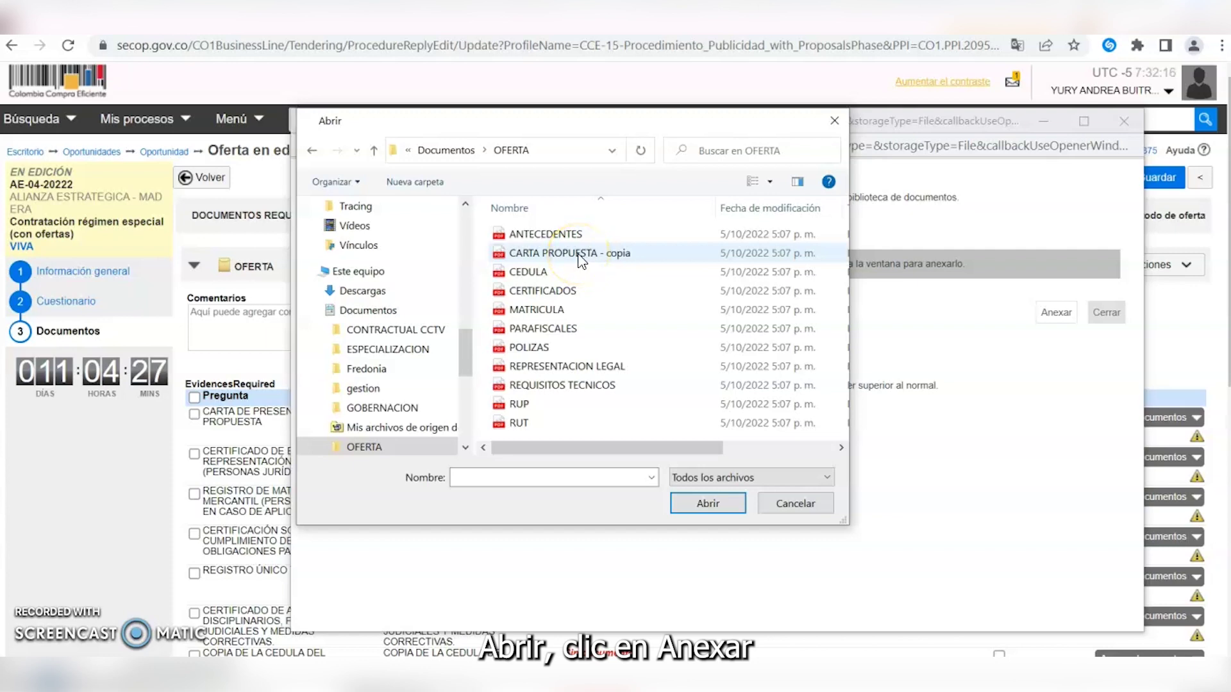
left_click(581, 258)
left_click(707, 504)
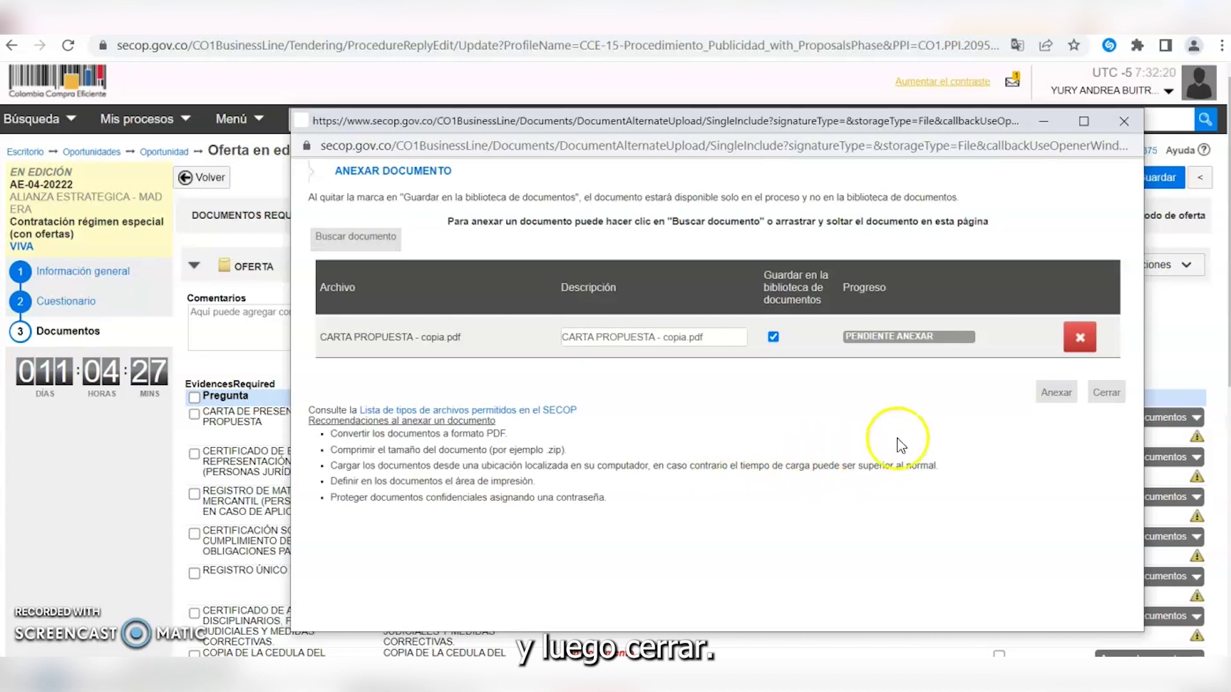
left_click(1056, 392)
left_click(1106, 391)
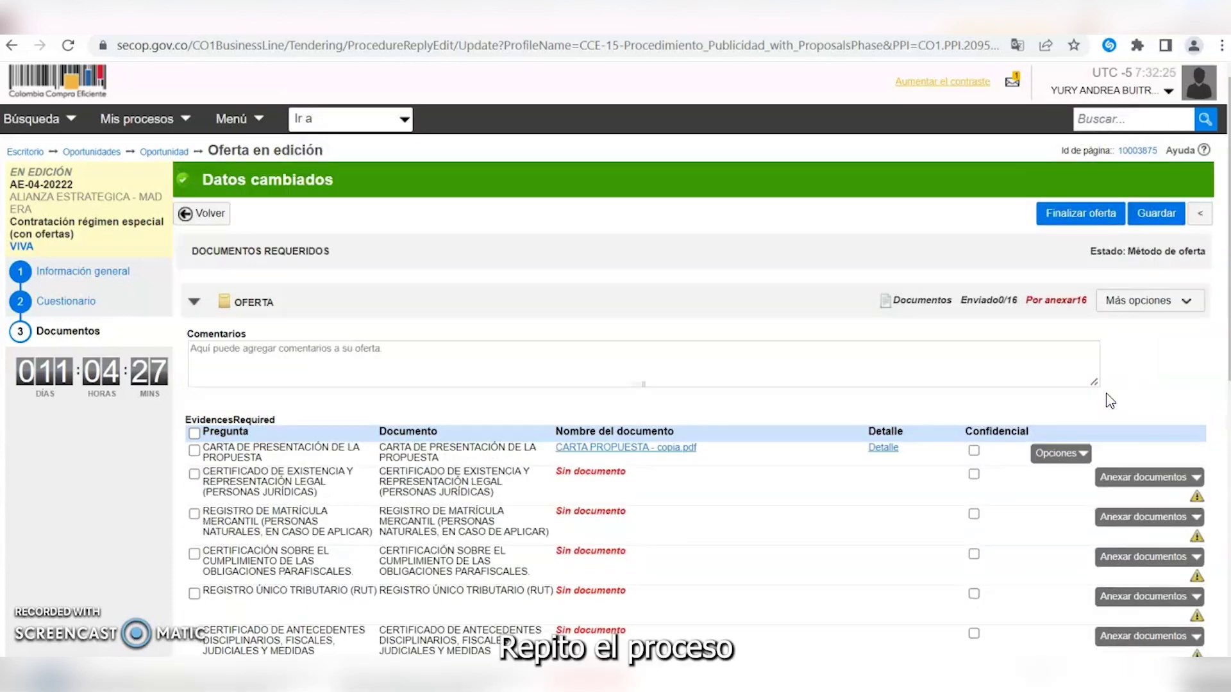
- Look through the remaining required documents and the option for additional attachments
scroll(676, 498, "down", 1)
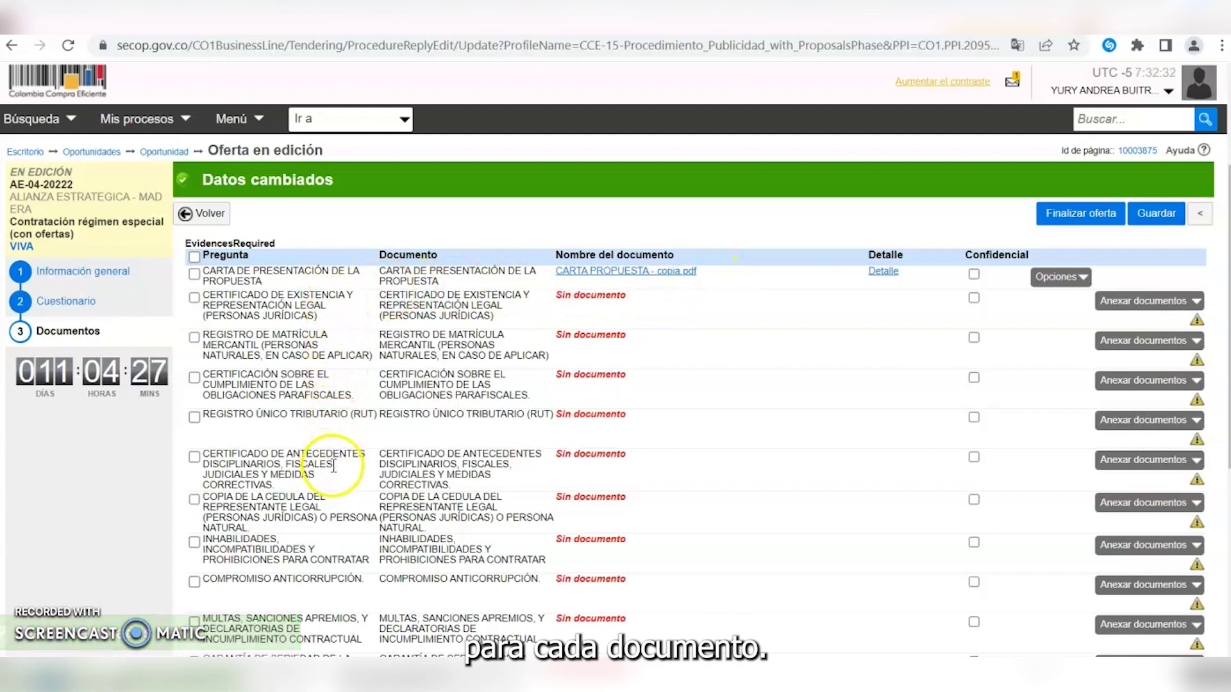
scroll(344, 535, "down", 4)
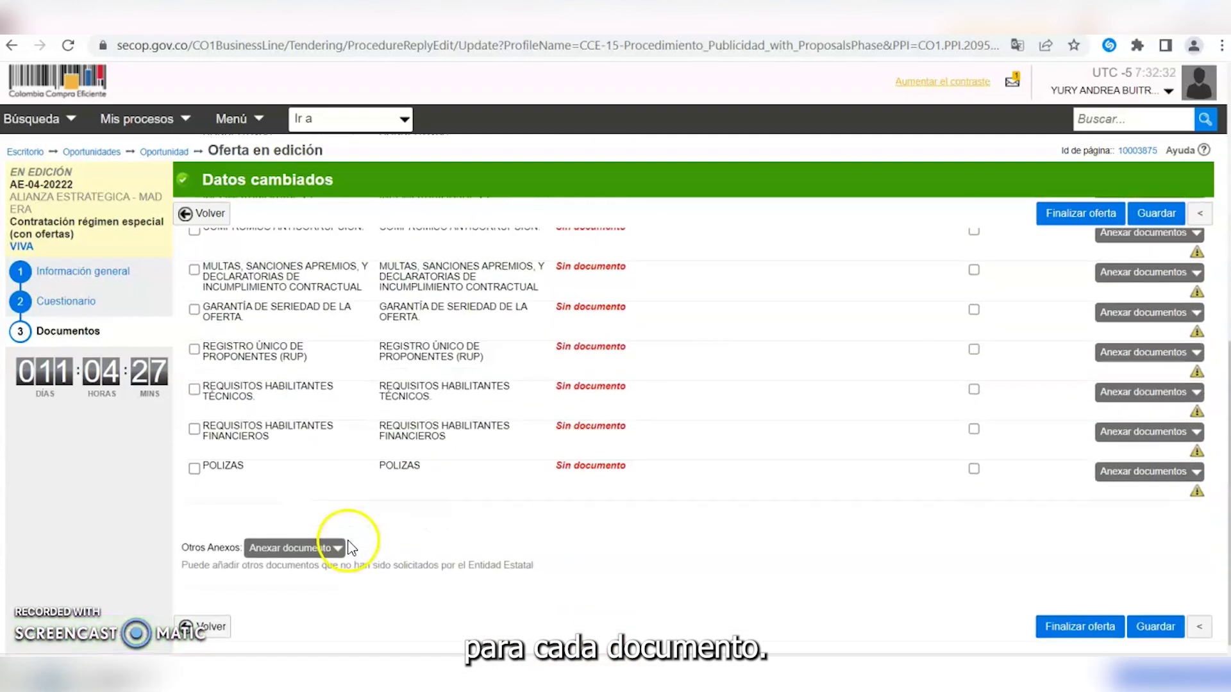
scroll(349, 546, "up", 2)
scroll(351, 548, "up", 3)
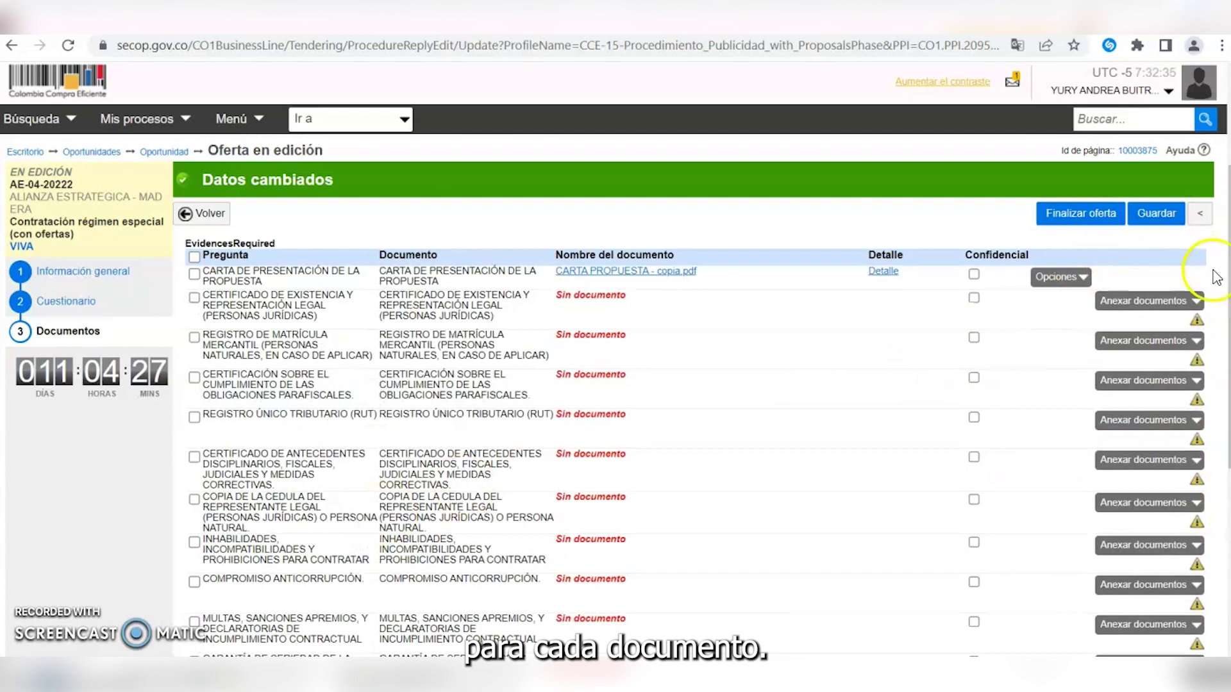
left_click(1196, 302)
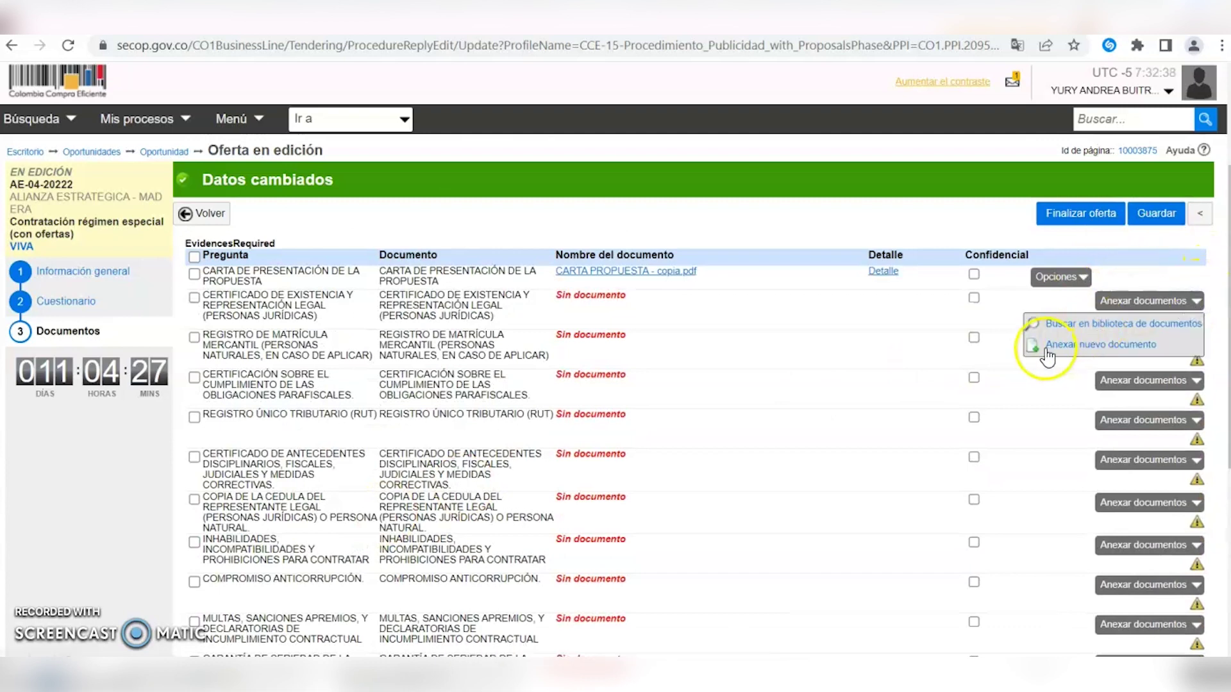
left_click(1067, 346)
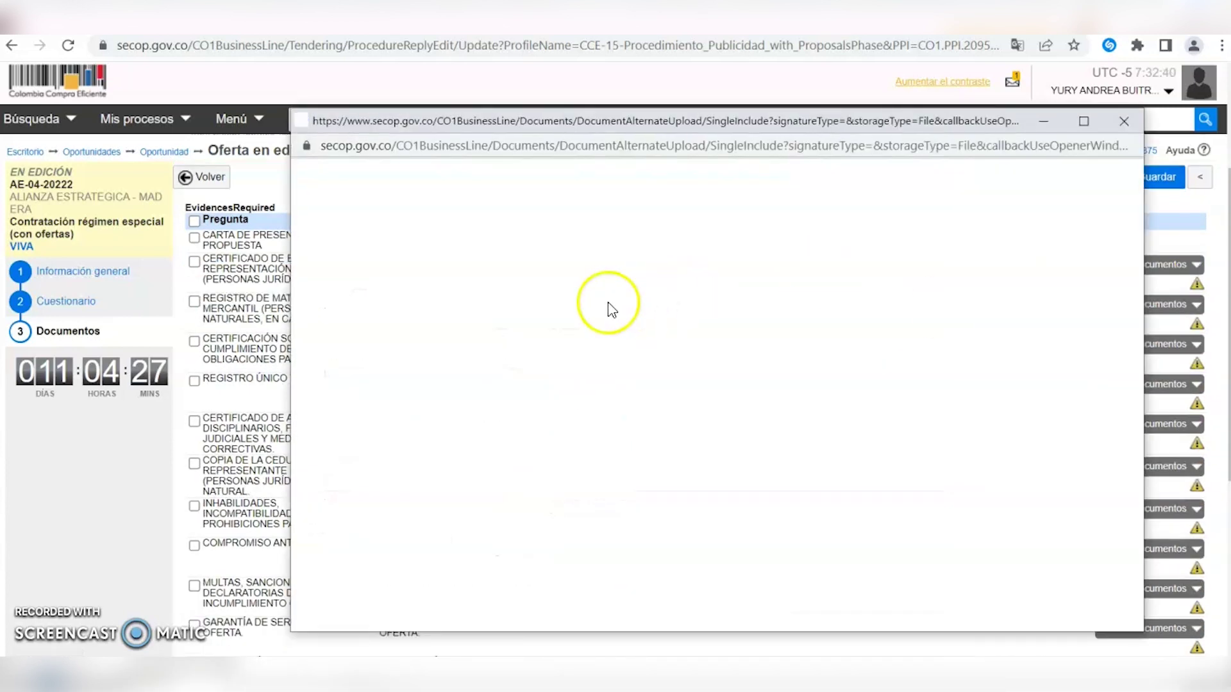
left_click(1123, 121)
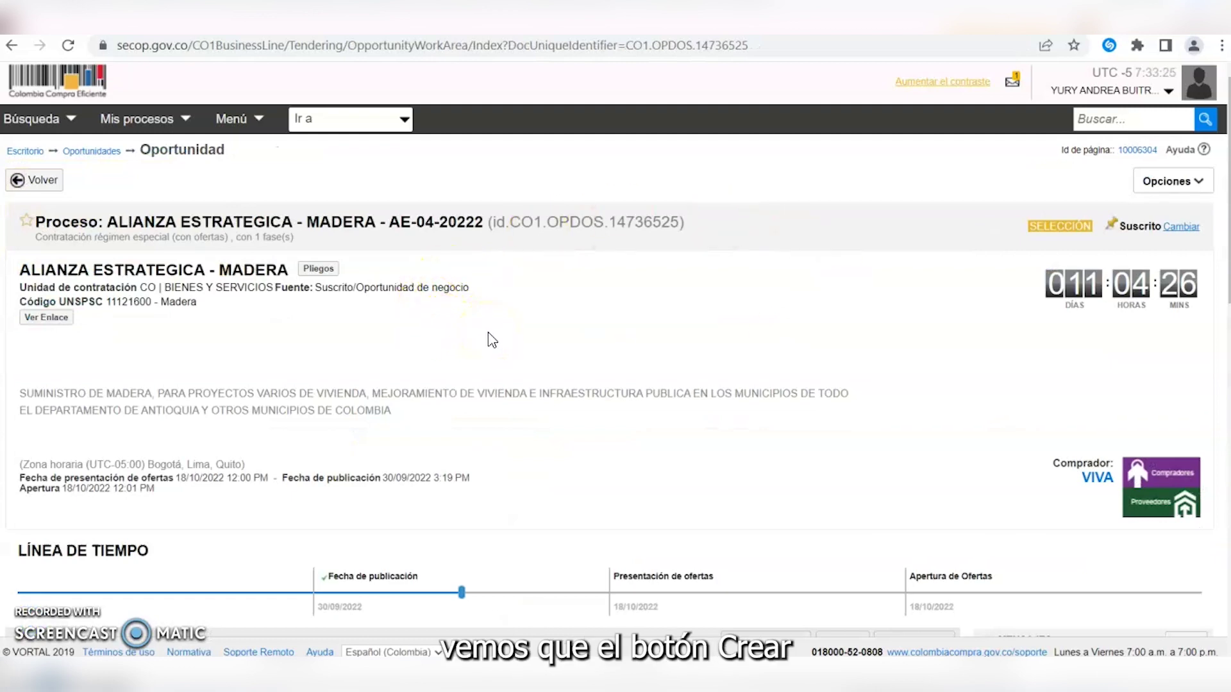
- Check the offers listed in the ALIANZA ESTRATEGICA - MADERA process and review the messages and business opportunities on the Escritorio
scroll(490, 340, "down", 3)
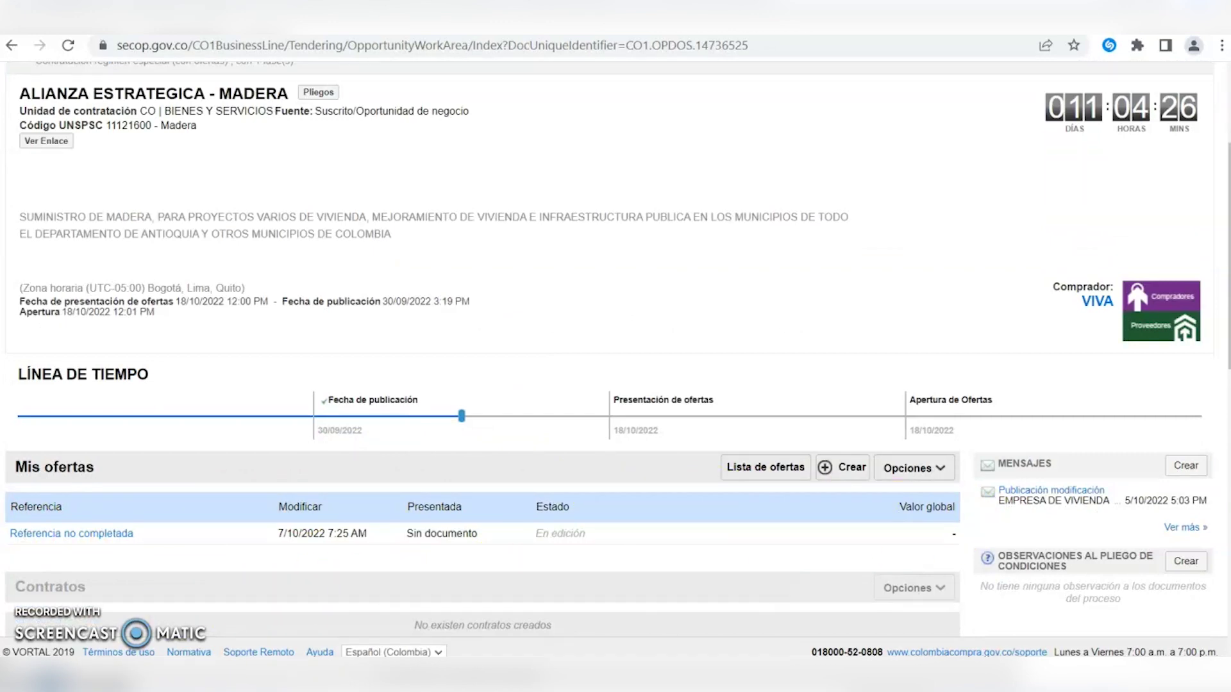
scroll(569, 248, "up", 3)
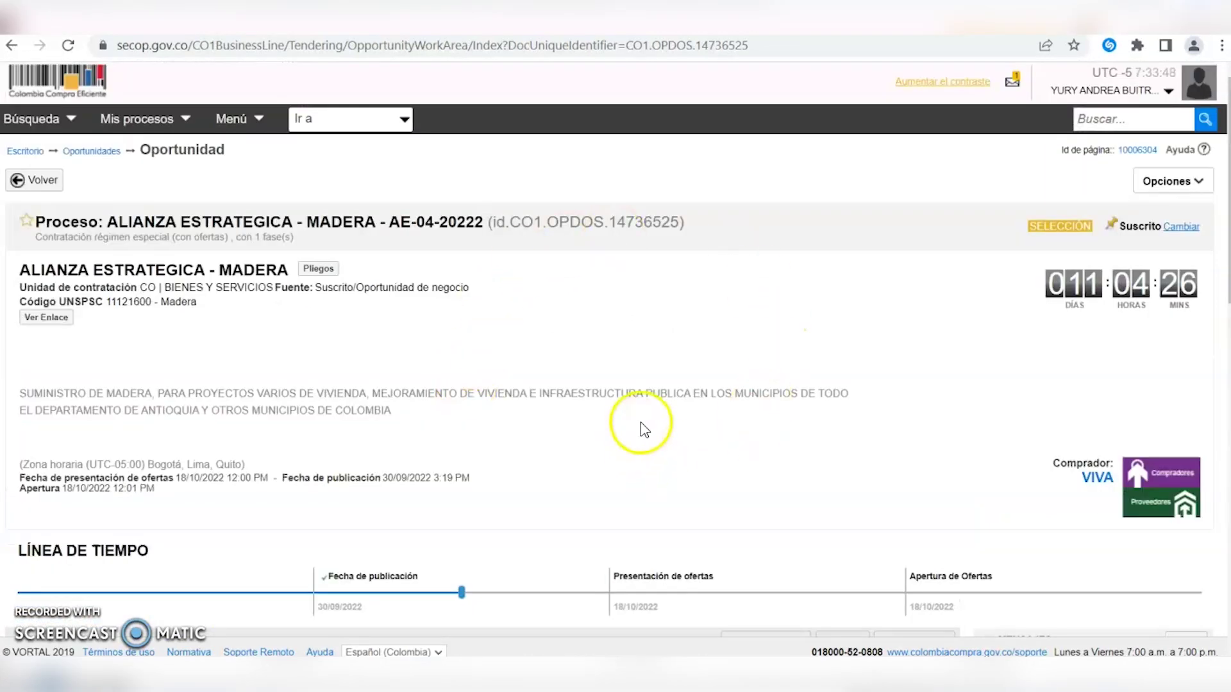
left_click(51, 93)
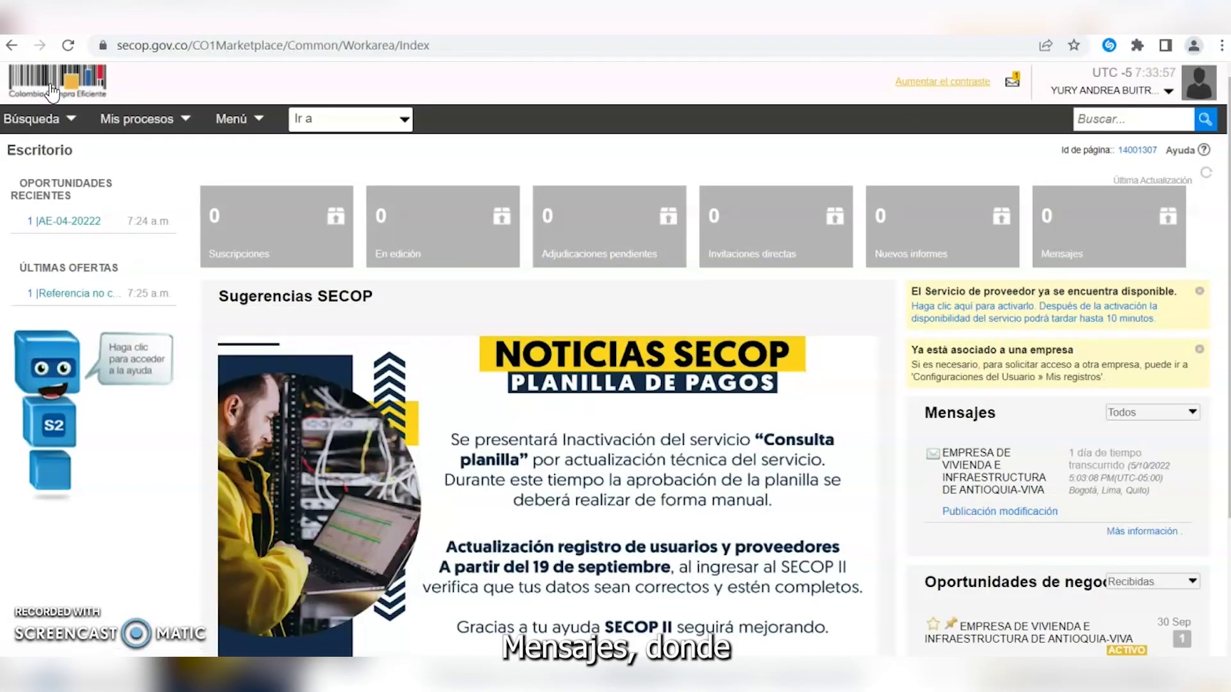
scroll(977, 427, "down", 3)
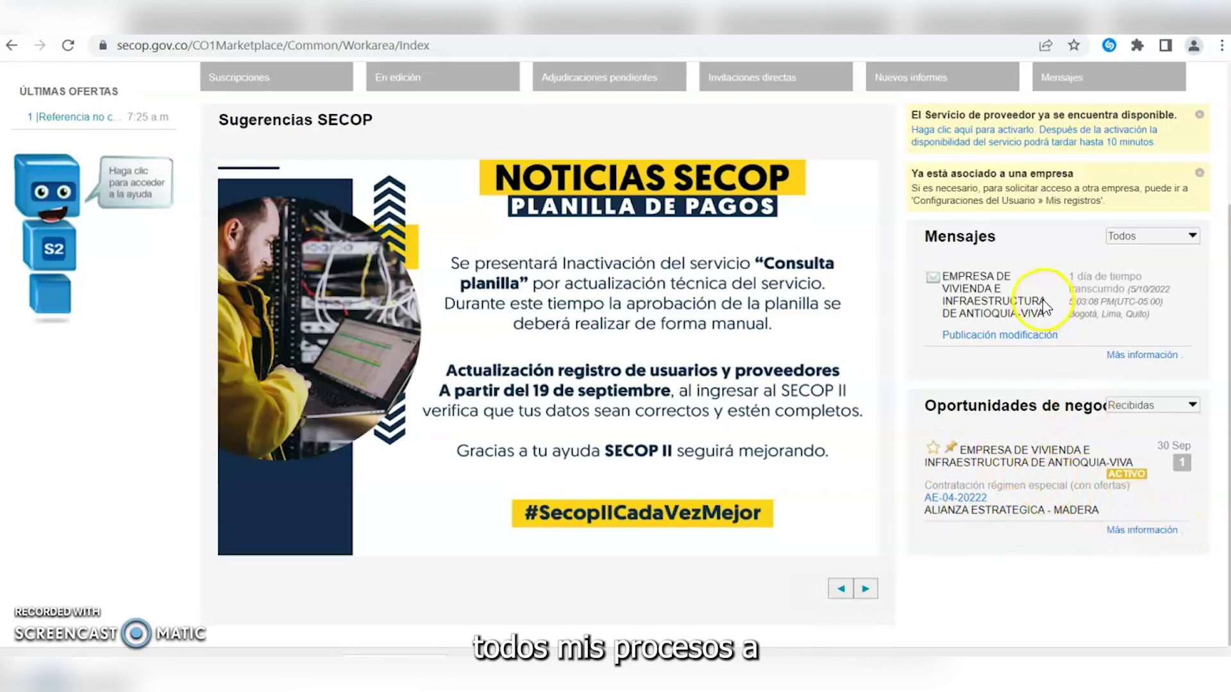
scroll(1045, 306, "up", 3)
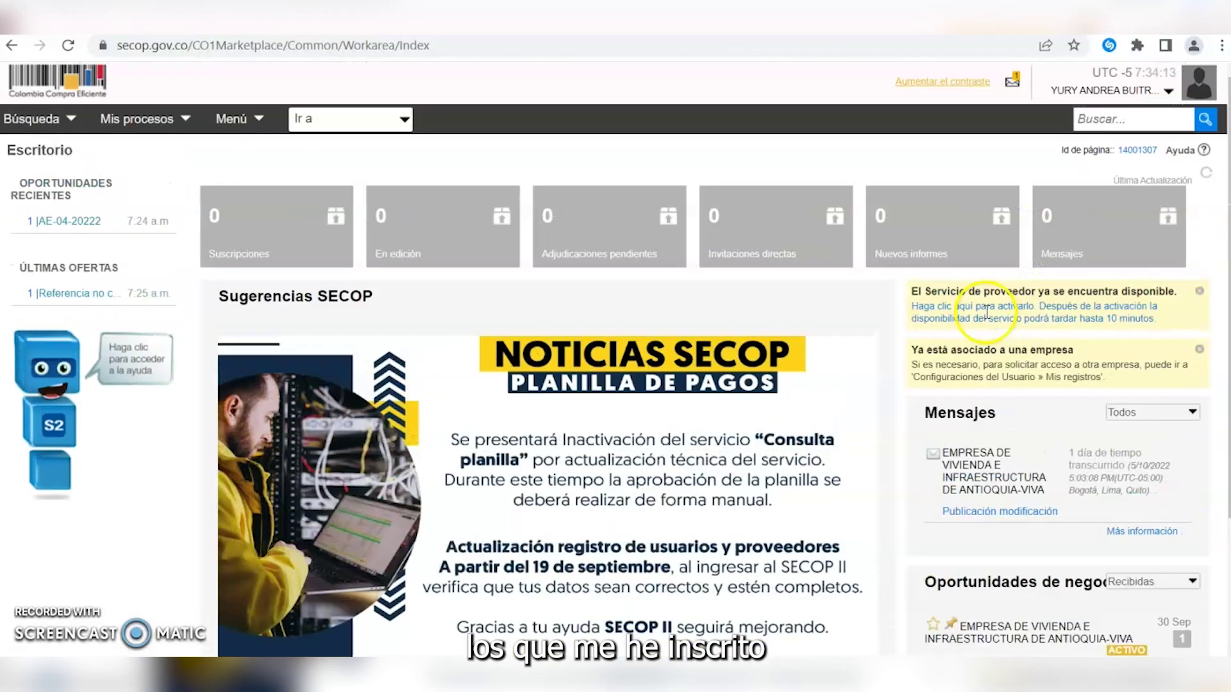
- Find process AE-04-20222 among the received business opportunities and open its detail page
left_click(74, 125)
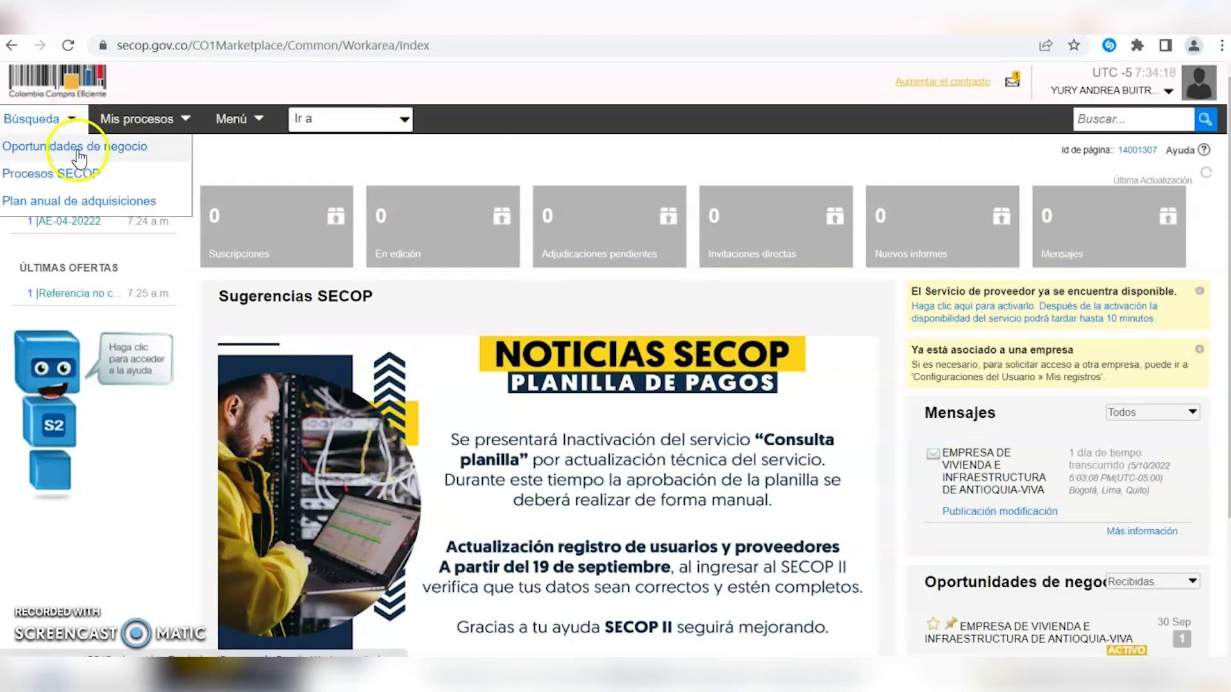
left_click(77, 149)
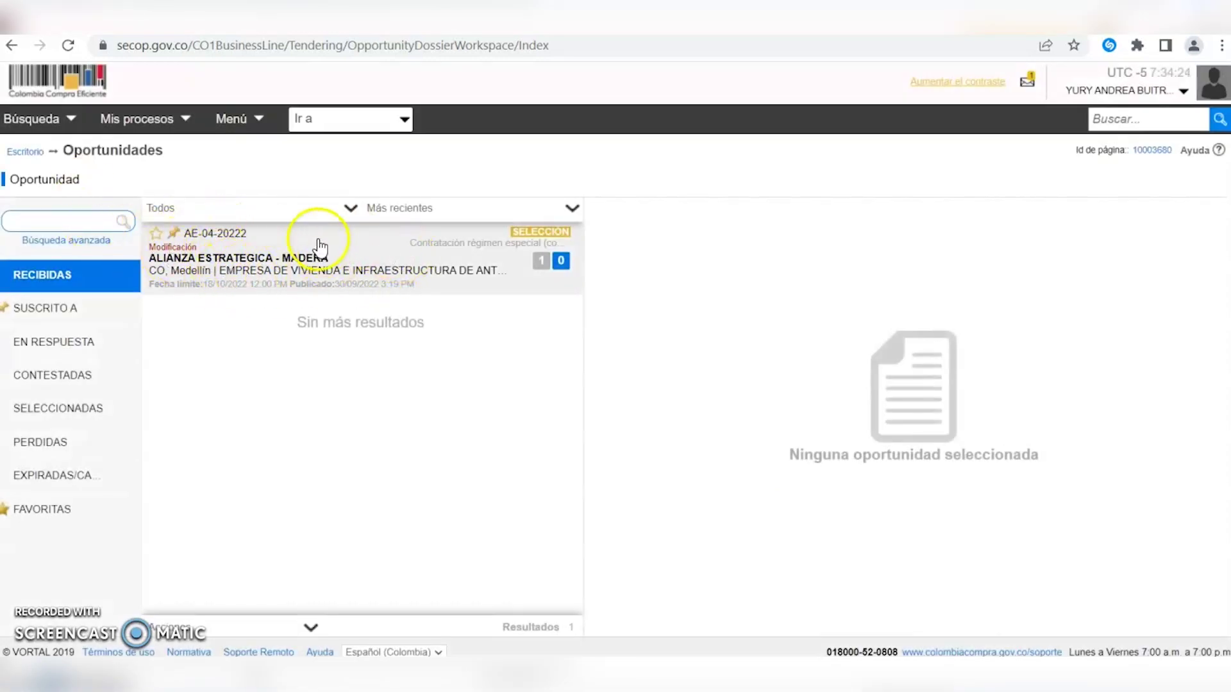
left_click(241, 240)
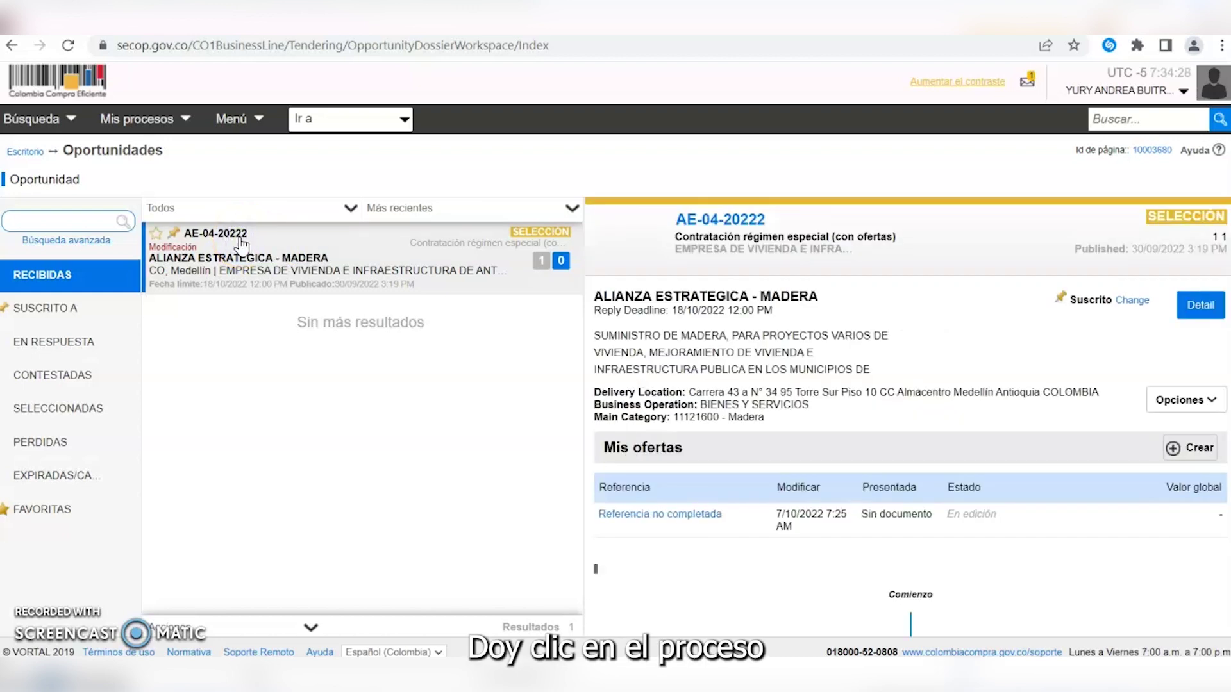
left_click(1206, 307)
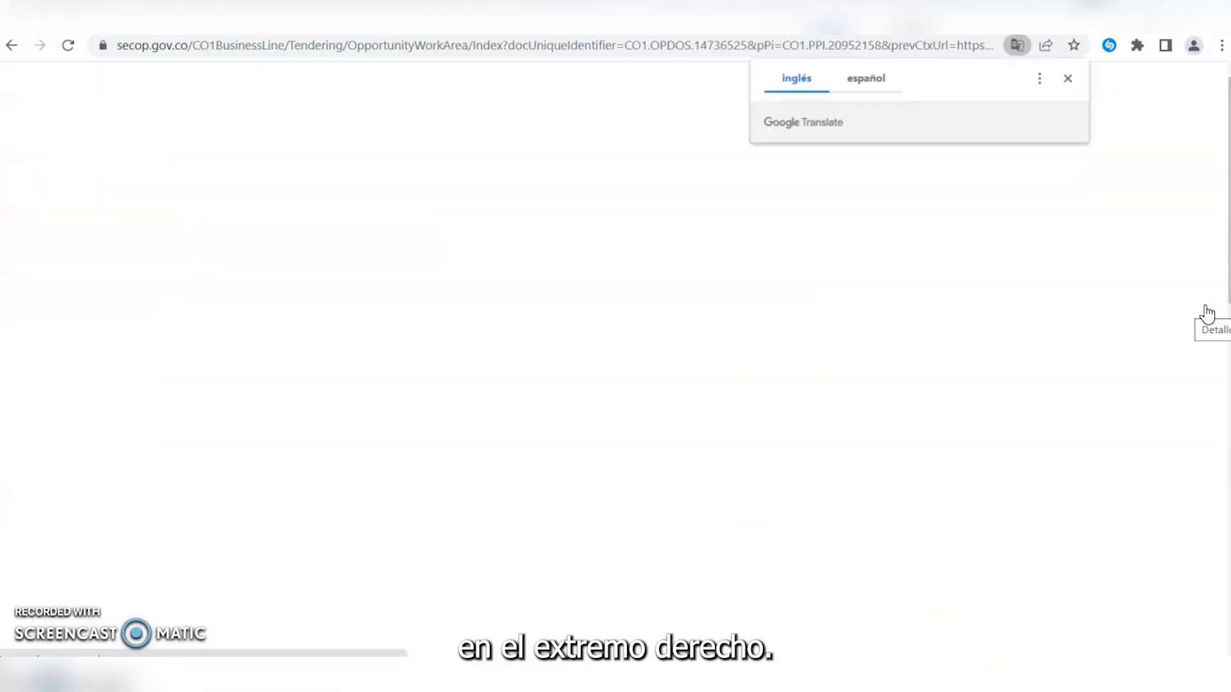
scroll(859, 346, "down", 1)
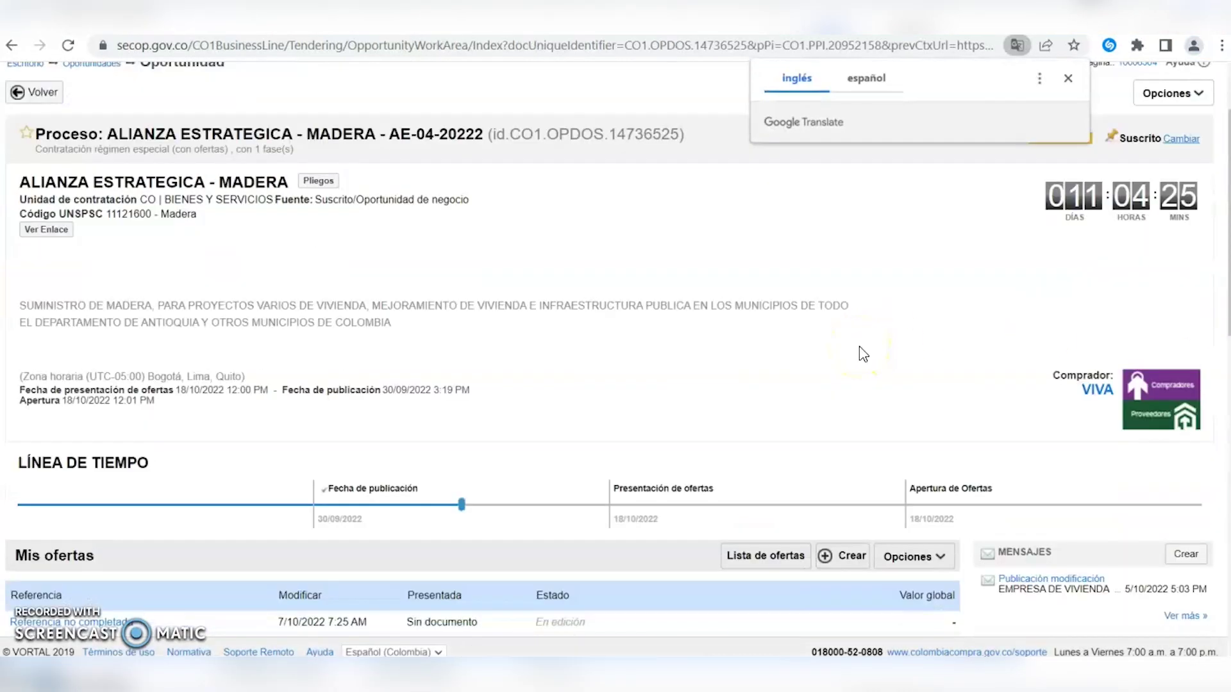
scroll(862, 354, "up", 1)
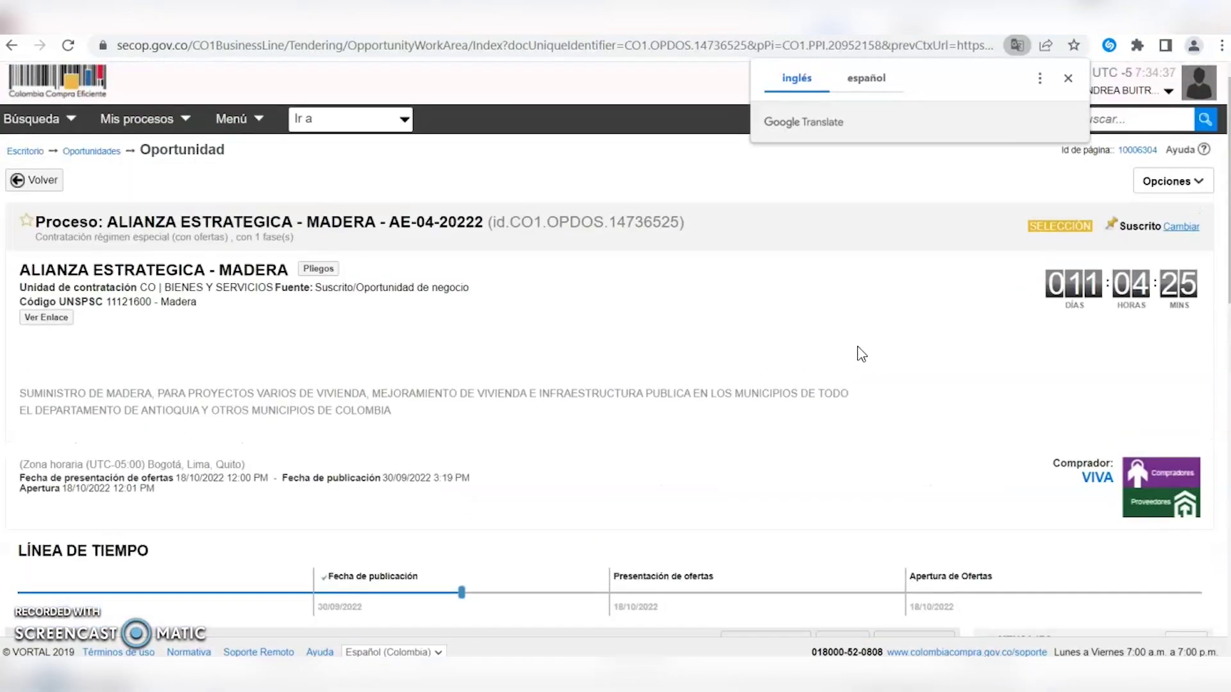